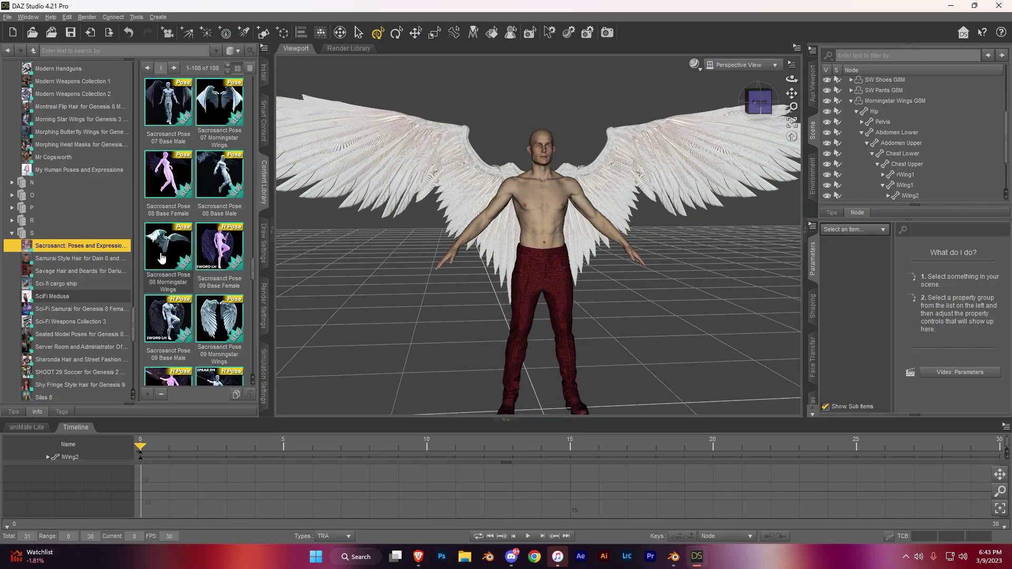
Step: Apply Sacrosanct Pose 07 Base Male with limits off, then the Morningstar Wings pose
drag(421, 253, 563, 268)
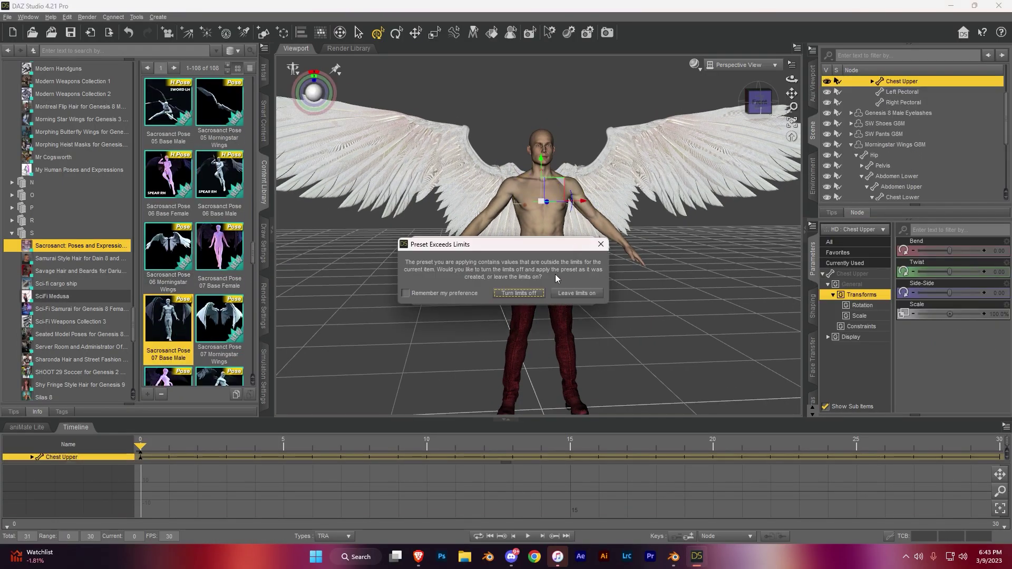
click(570, 293)
drag(219, 319, 539, 227)
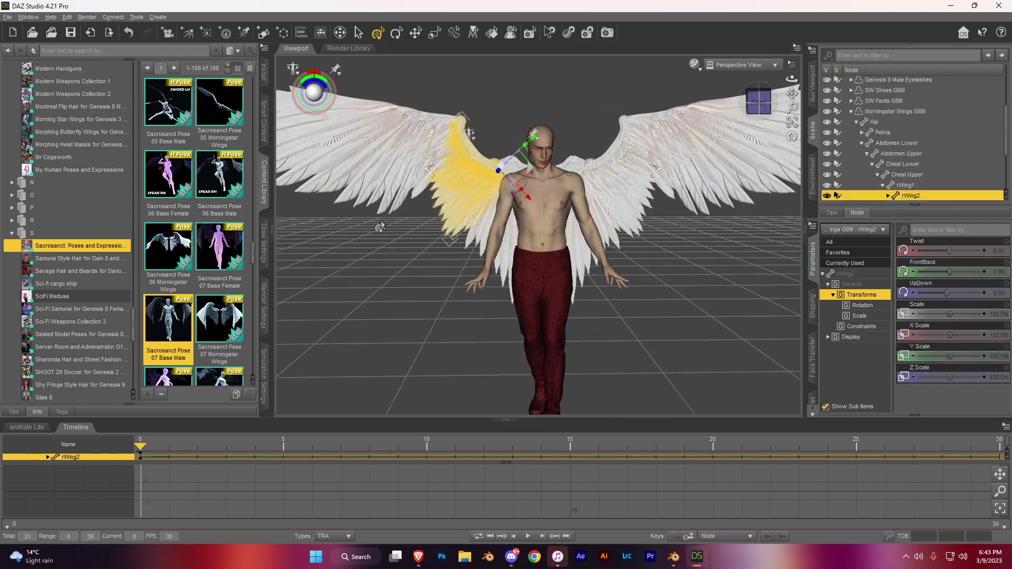
Step: Select and frame the figure's upper chest and show the body shape sliders
click(539, 227)
key(ctrl+f)
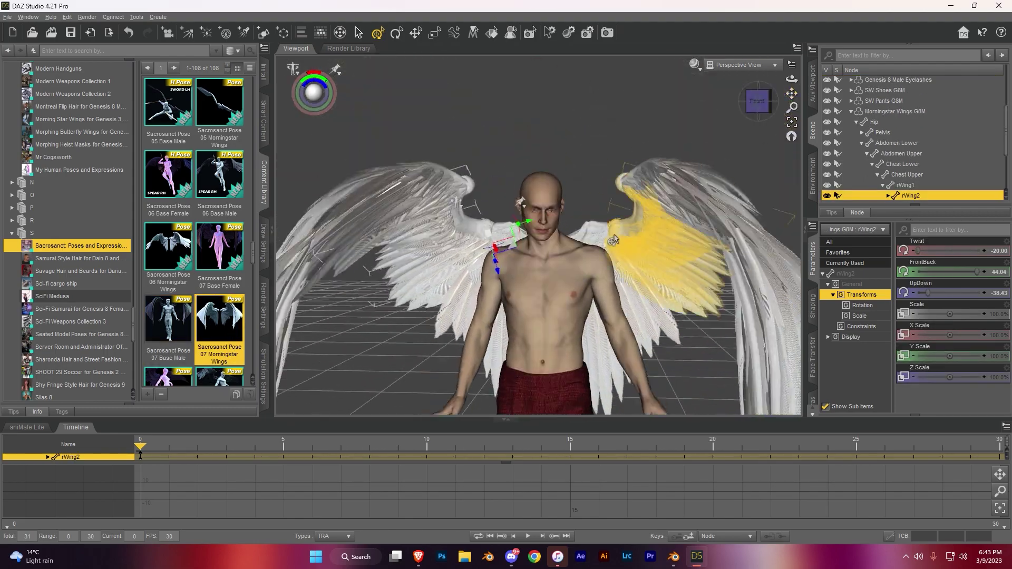
click(812, 306)
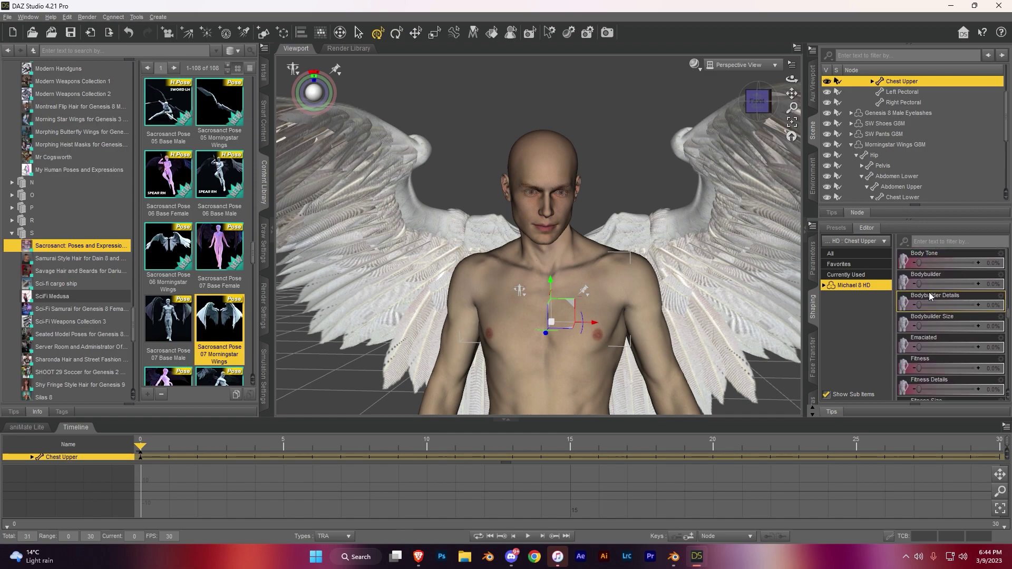
Step: Set Bodybuilder Details to 100% and give the head an angry, snarling expression
drag(940, 305, 979, 305)
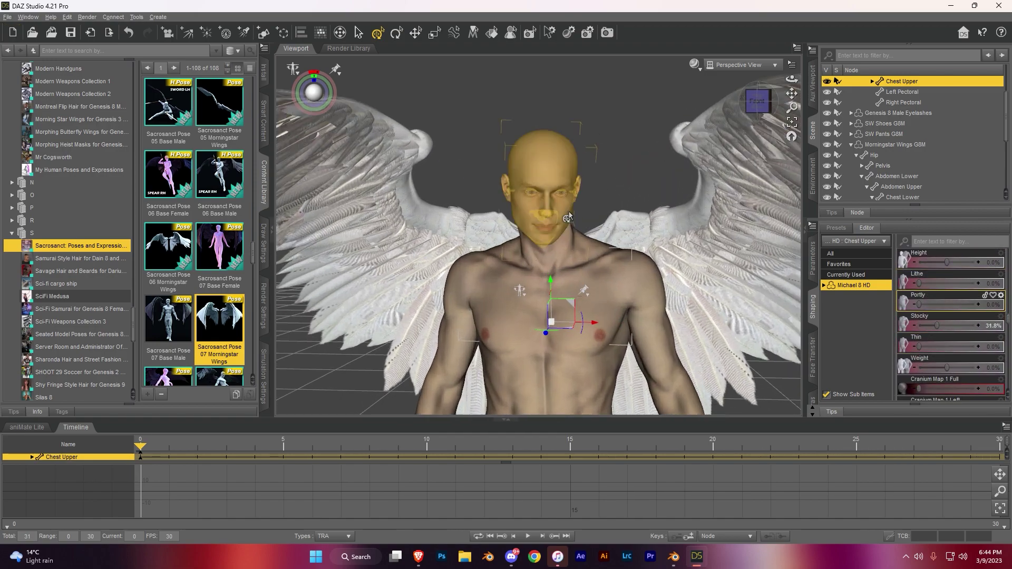
click(546, 168)
key(ctrl+f)
click(813, 258)
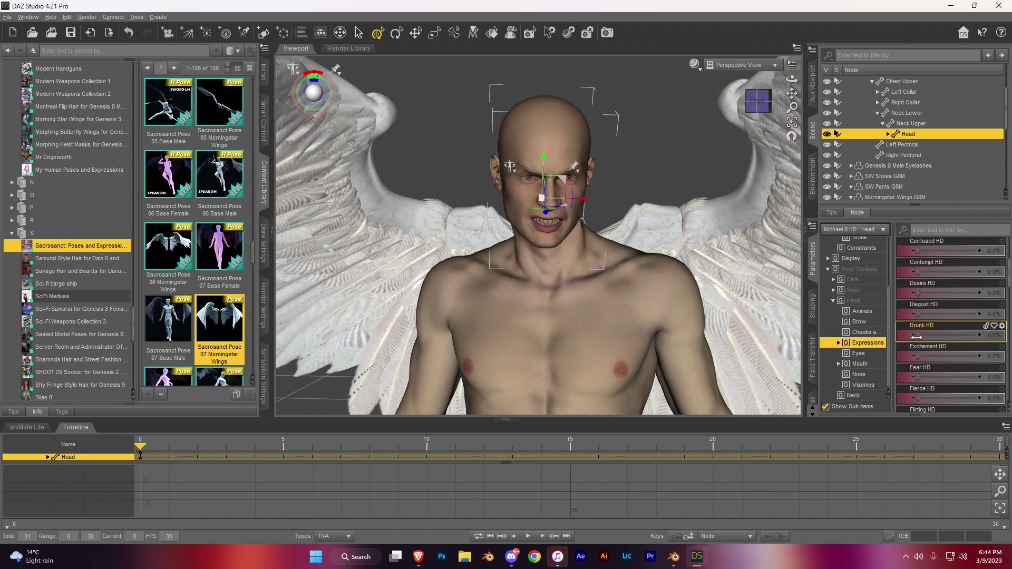
scroll(527, 264, down, 5)
click(559, 159)
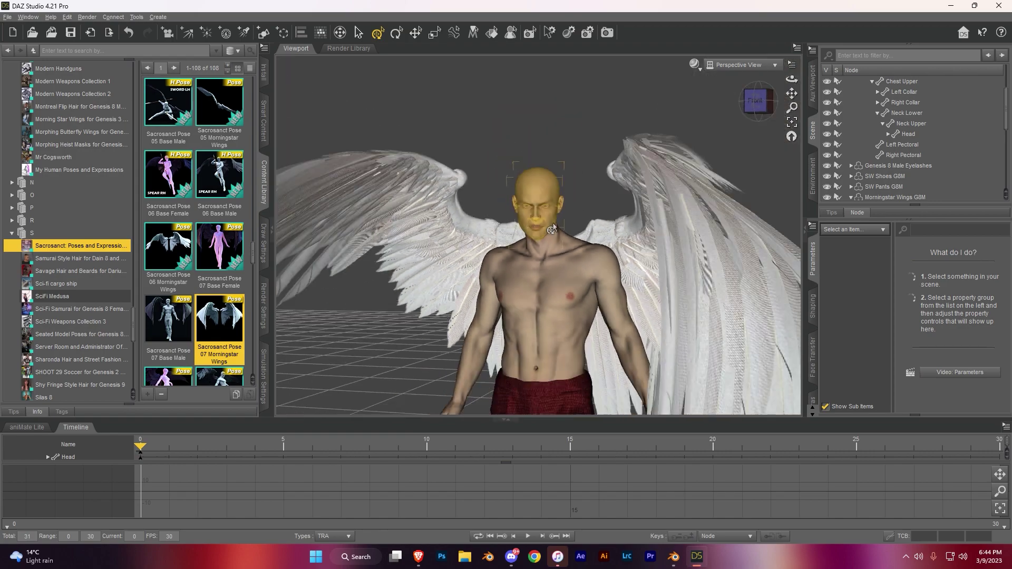
scroll(552, 229, down, 2)
click(543, 216)
Step: Browse the hair folders in the Content Library and load Osher Hair onto the figure
scroll(72, 178, up, 10)
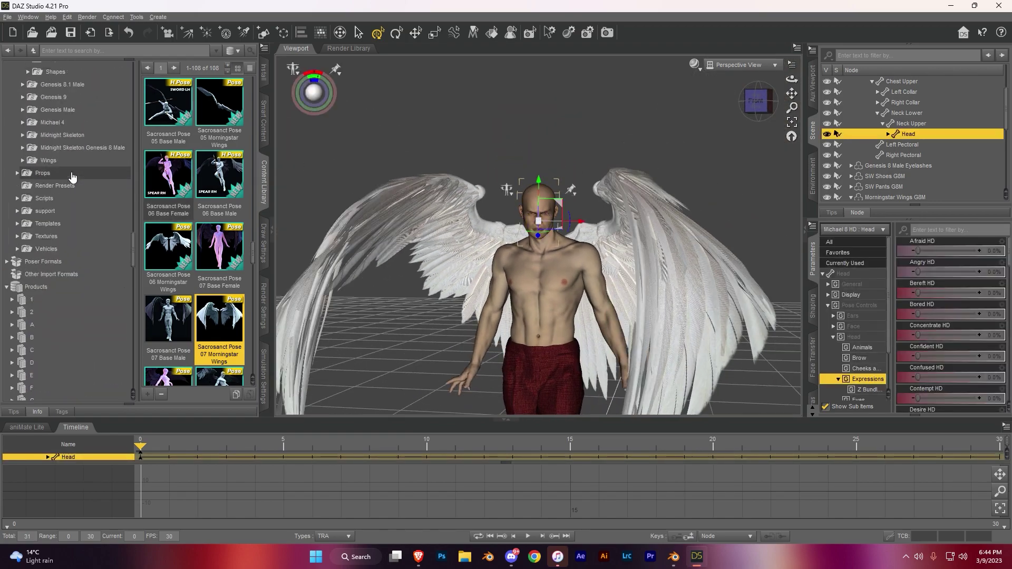
scroll(37, 237, up, 1)
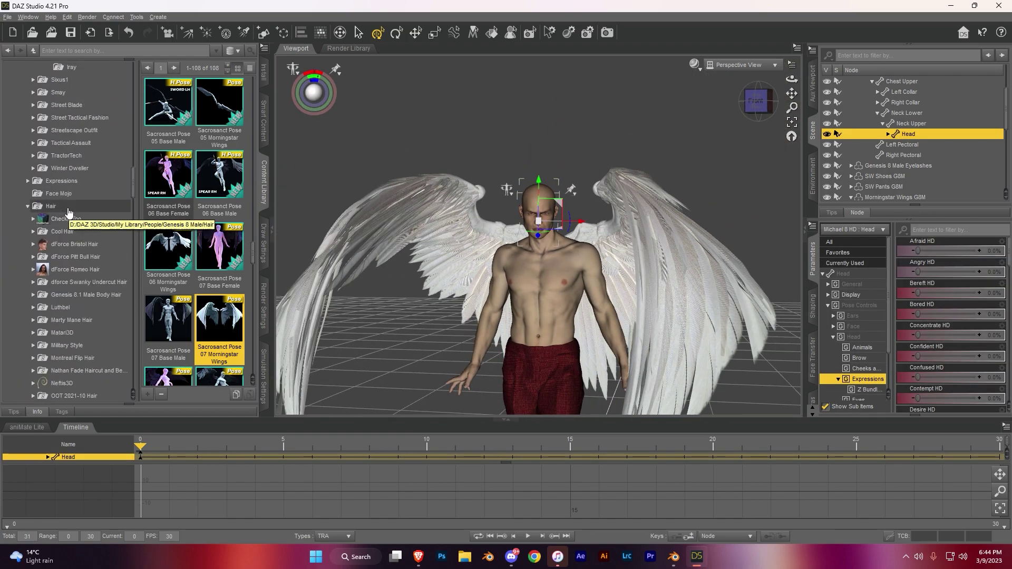
double_click(68, 219)
key(Down)
key(Down)
key(Down)
scroll(70, 231, down, 2)
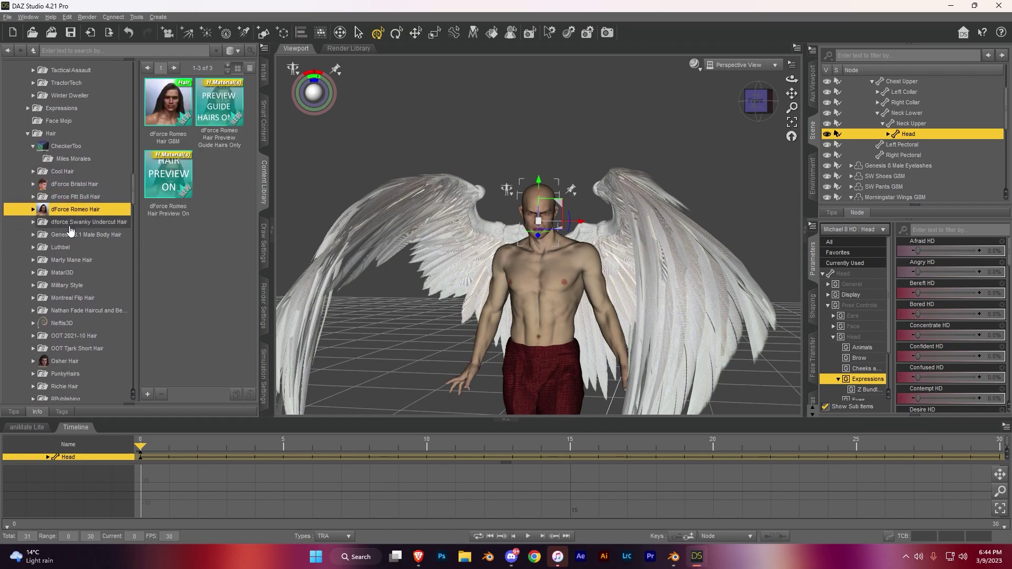
key(Down)
key(Down)
scroll(67, 222, down, 2)
click(66, 235)
scroll(64, 227, down, 2)
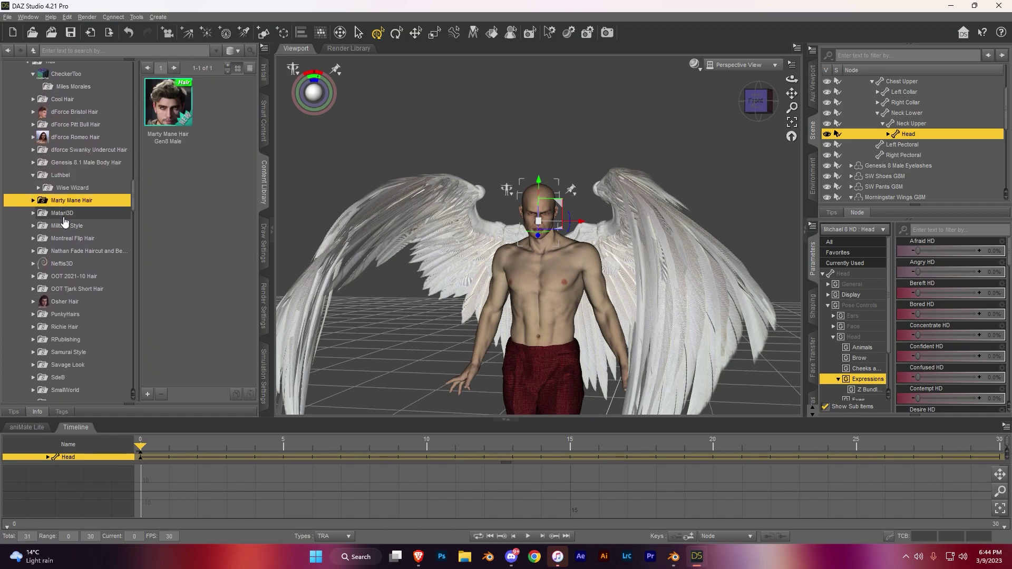
click(55, 228)
scroll(64, 211, down, 8)
click(67, 169)
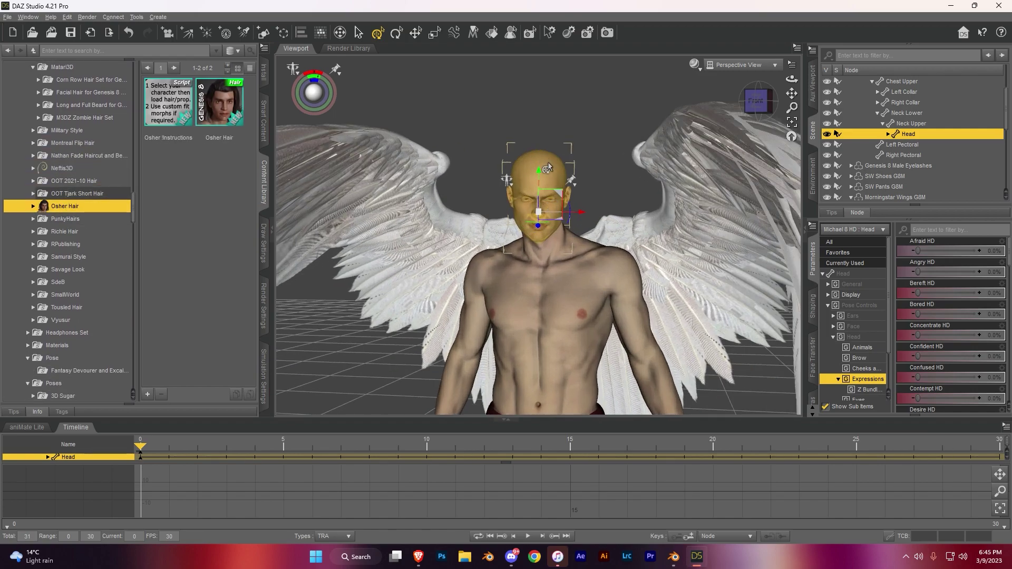
double_click(219, 103)
Step: Give the hair the Osher 20 D XBlackWhite material and Osher 51 Pose 10 style
scroll(630, 190, up, 5)
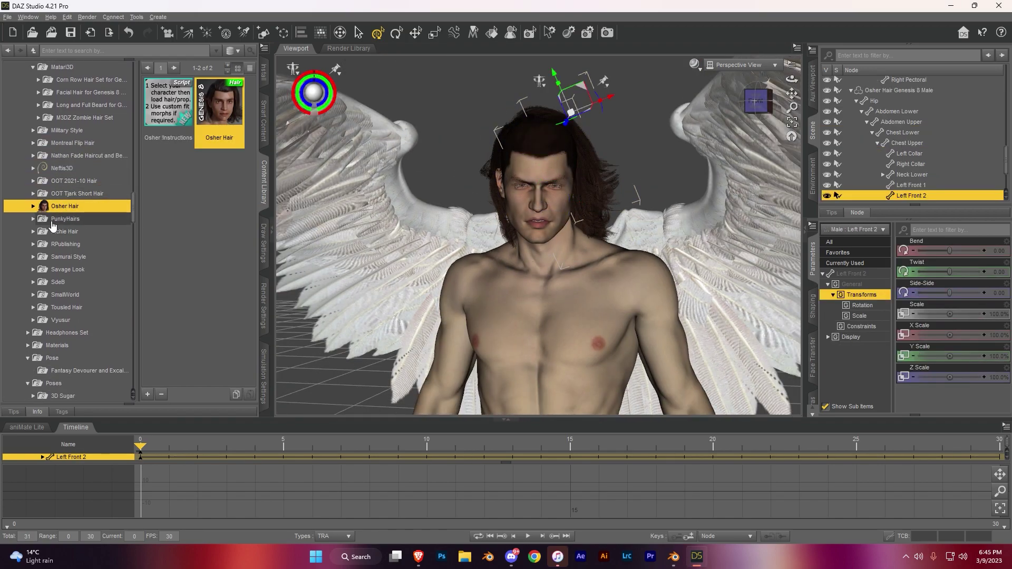
click(33, 206)
click(73, 231)
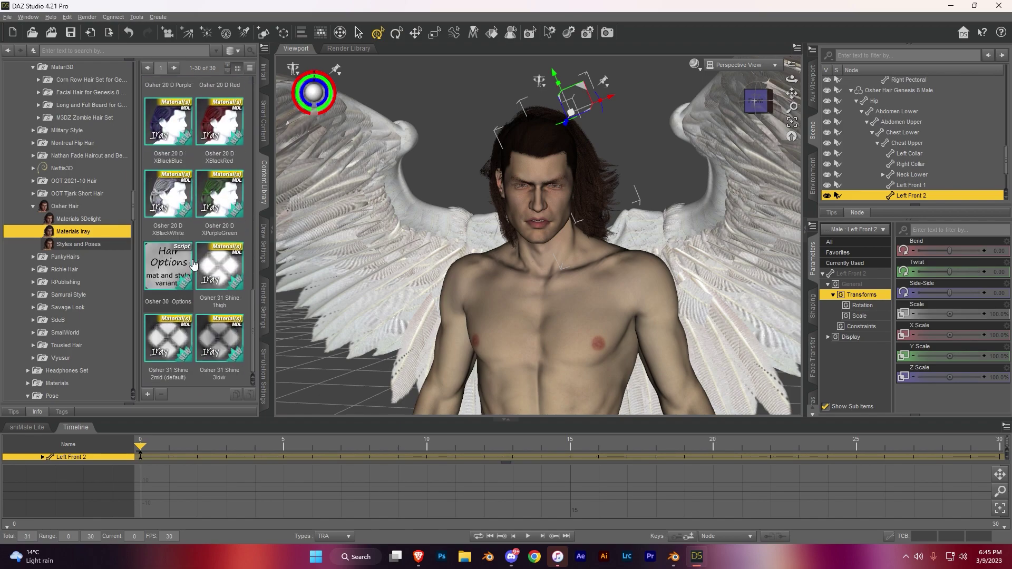
double_click(168, 193)
click(78, 244)
double_click(169, 121)
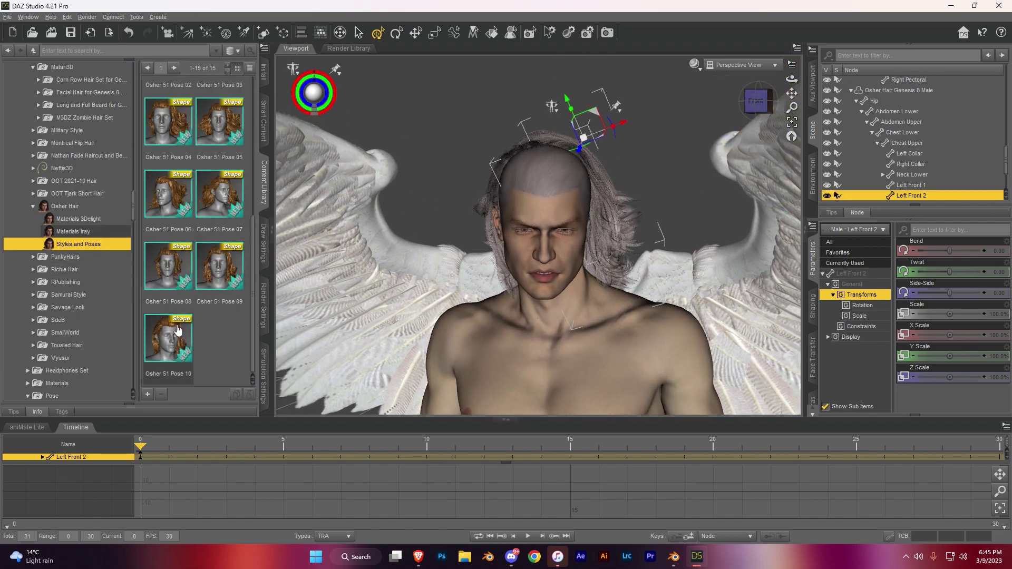
key(ctrl+f)
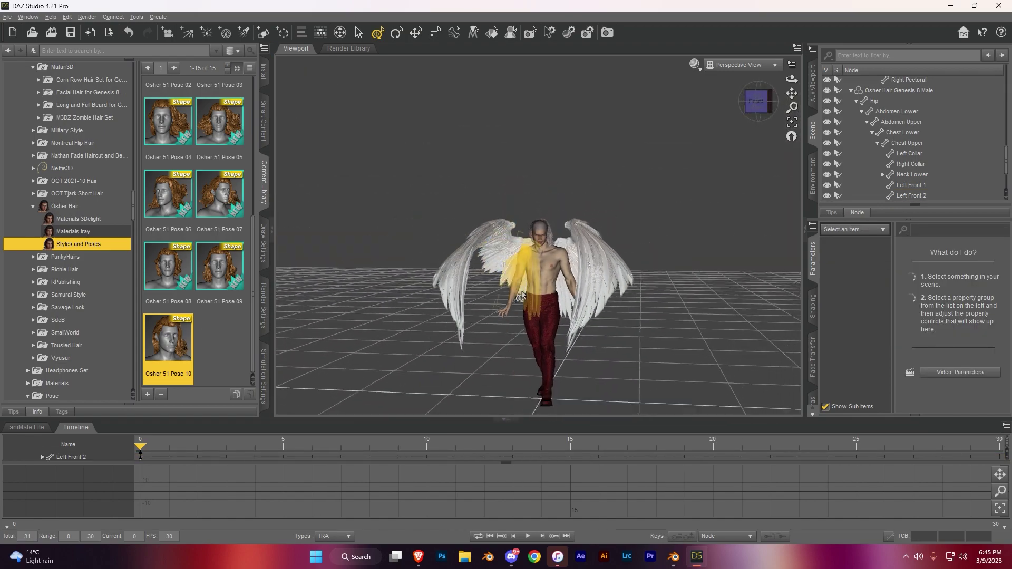
click(7, 17)
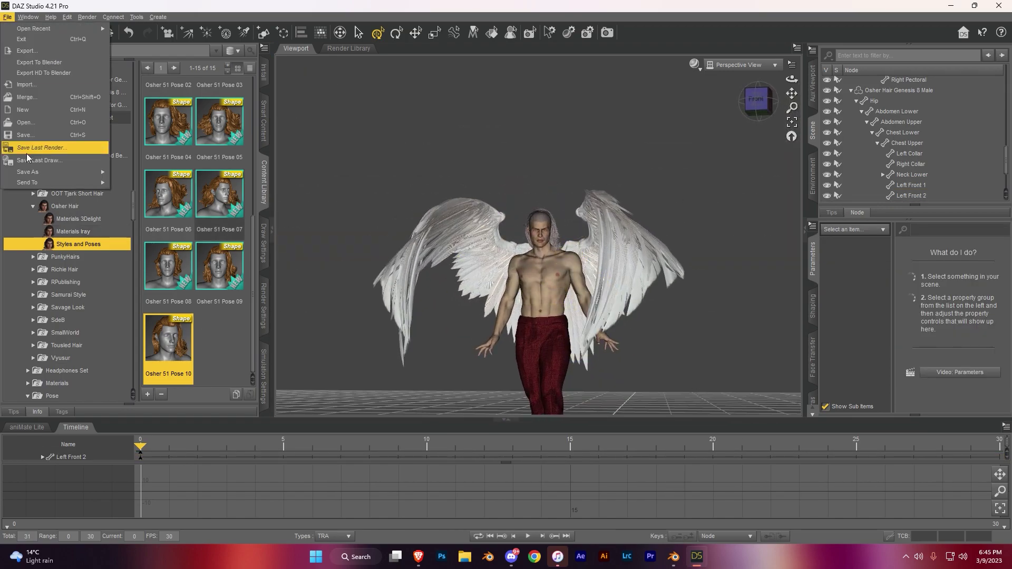
Step: Export the scene to Blender under a new file name and dismiss the confirmation message
click(43, 150)
text(axo)
key(Return)
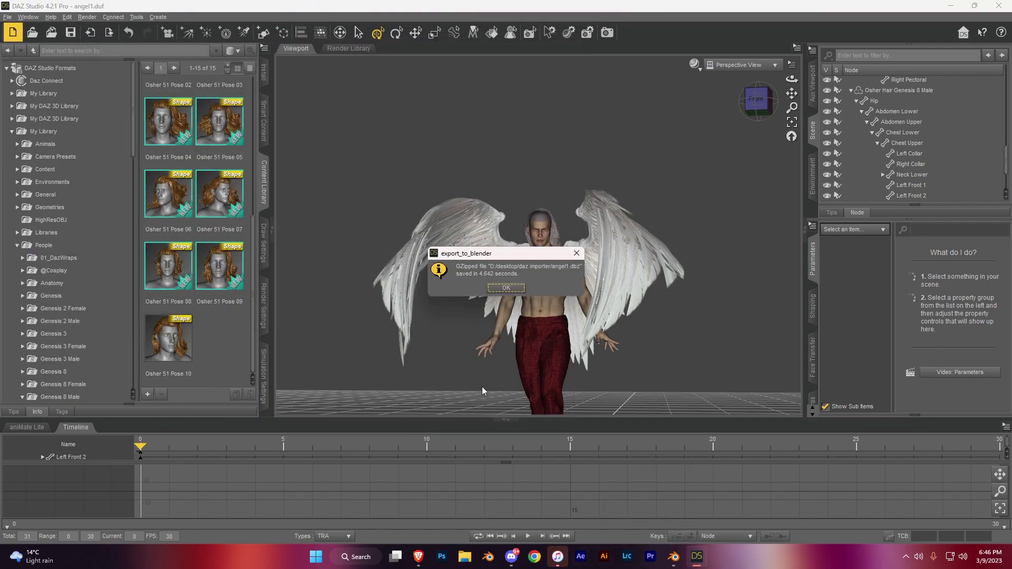
click(506, 289)
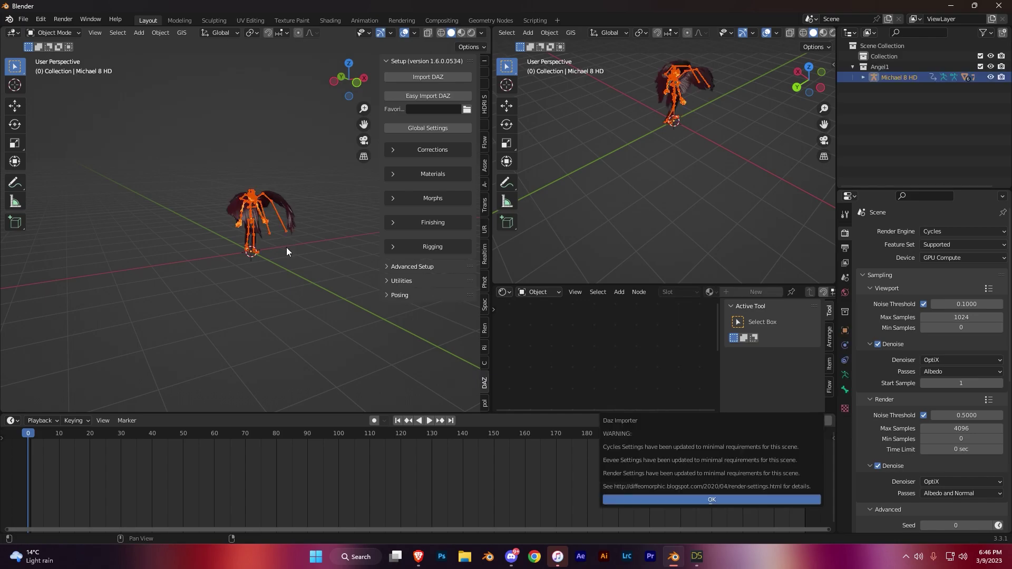
Step: Dismiss the importer warning, hide bones in the left view, and add a plane
key(KP_Decimal)
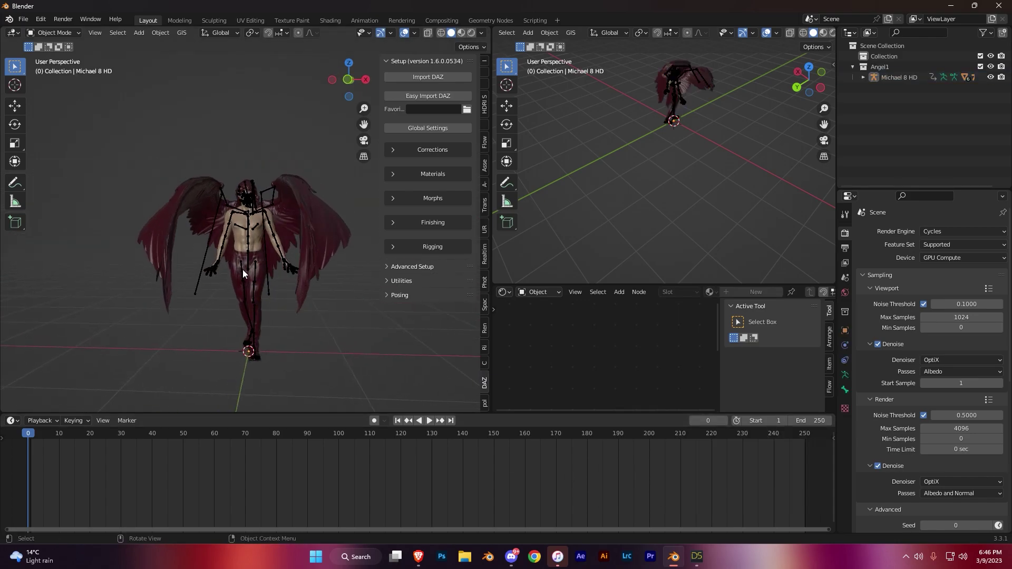
middle_drag(622, 221, 651, 243)
click(414, 32)
click(350, 132)
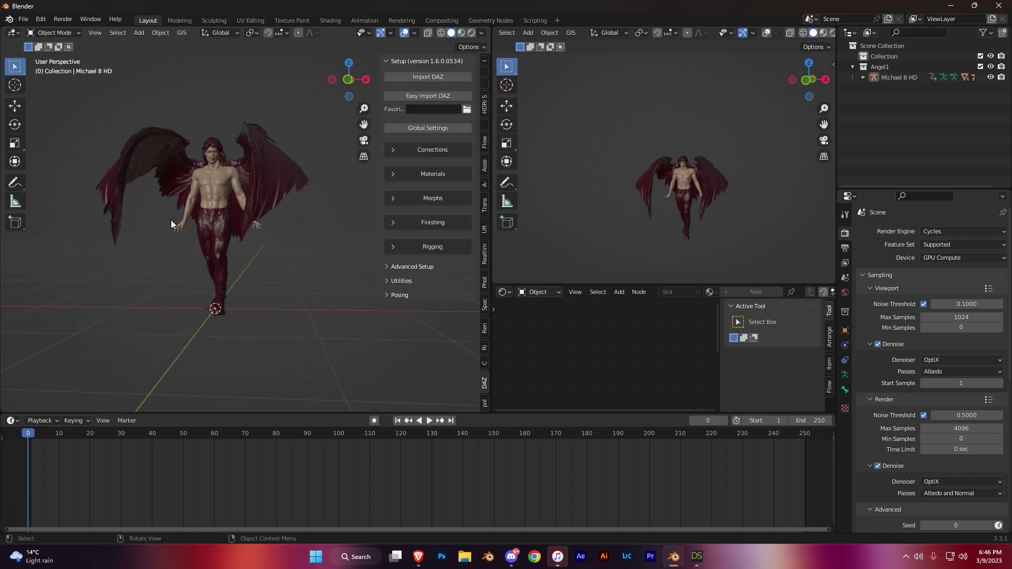
key(shift+a)
click(243, 121)
Step: Scale the plane up by 5 and preview the right view as a full render
text(s5)
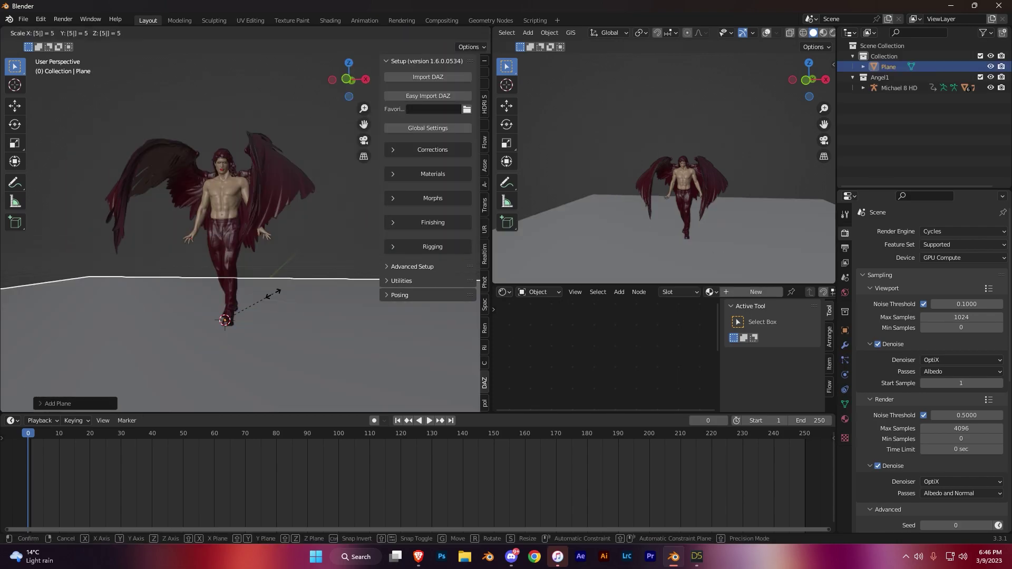
click(817, 33)
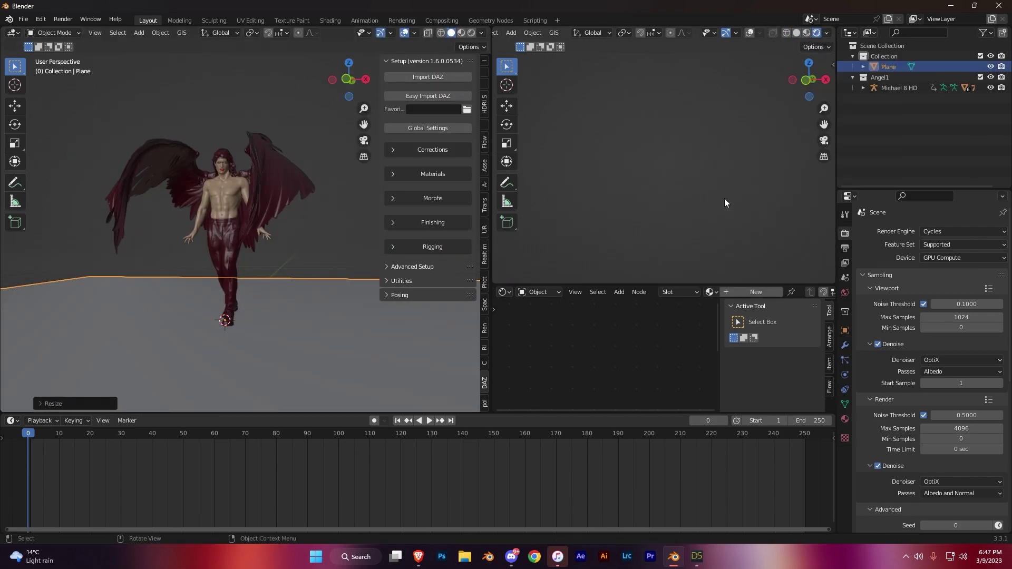
scroll(701, 183, up, 4)
scroll(701, 183, down, 1)
scroll(700, 163, up, 4)
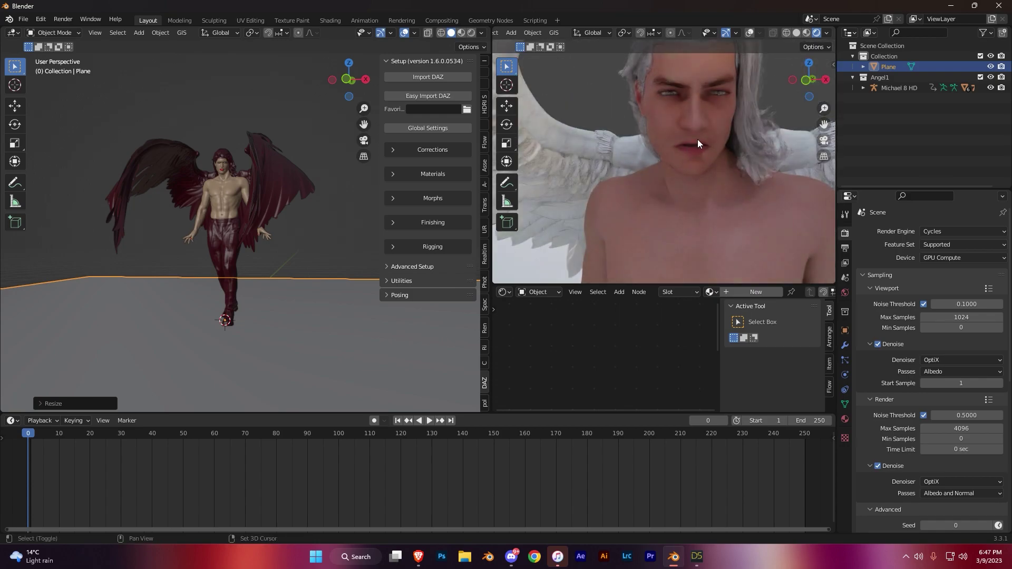
scroll(665, 151, down, 5)
scroll(707, 179, down, 3)
scroll(672, 180, up, 2)
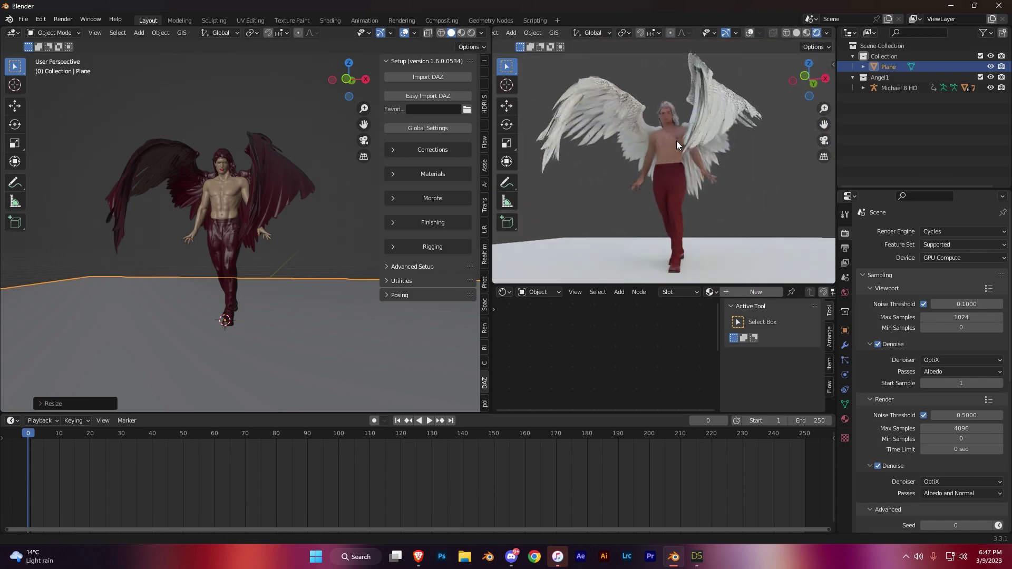
middle_drag(326, 211, 259, 228)
scroll(274, 308, down, 4)
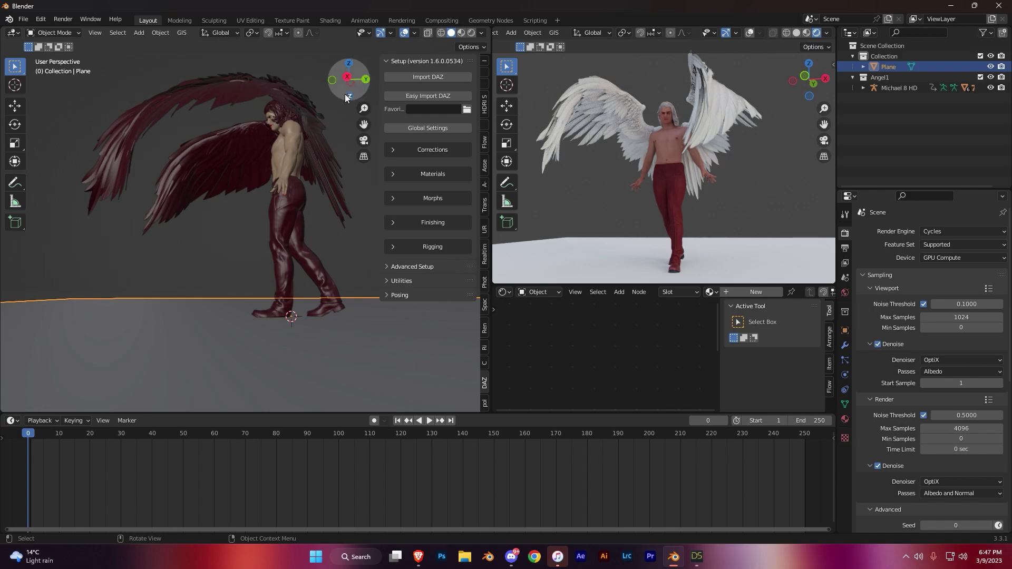
Step: Move the ground plane up so it sits beneath the angel's feet
click(347, 77)
scroll(263, 237, up, 4)
key(g)
click(270, 248)
middle_drag(269, 249, 264, 320)
scroll(264, 321, down, 4)
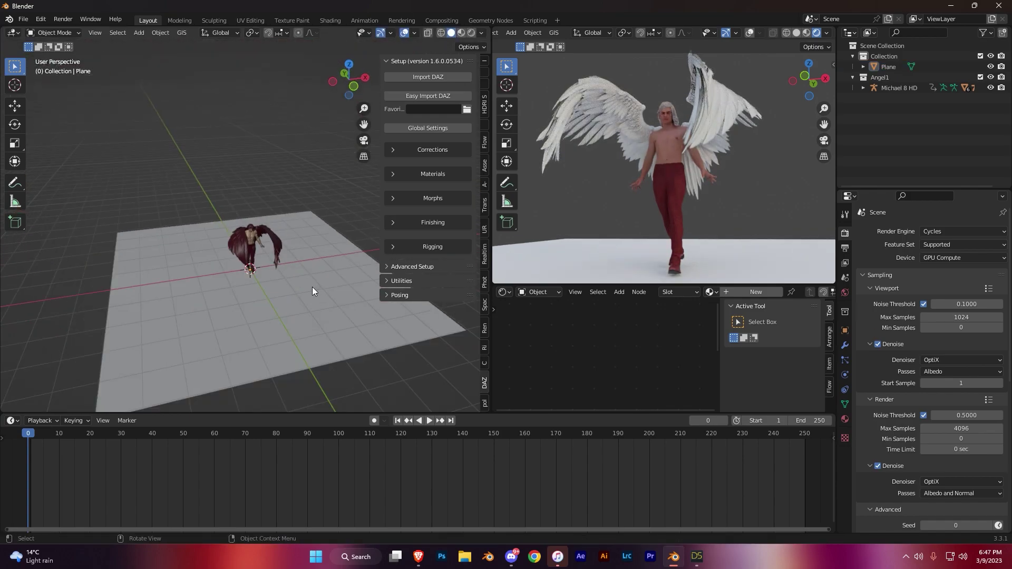
scroll(427, 237, down, 5)
click(447, 232)
Step: Scatter Botaniq European Meadow grass on the plane, add a camera, and look through it
click(773, 158)
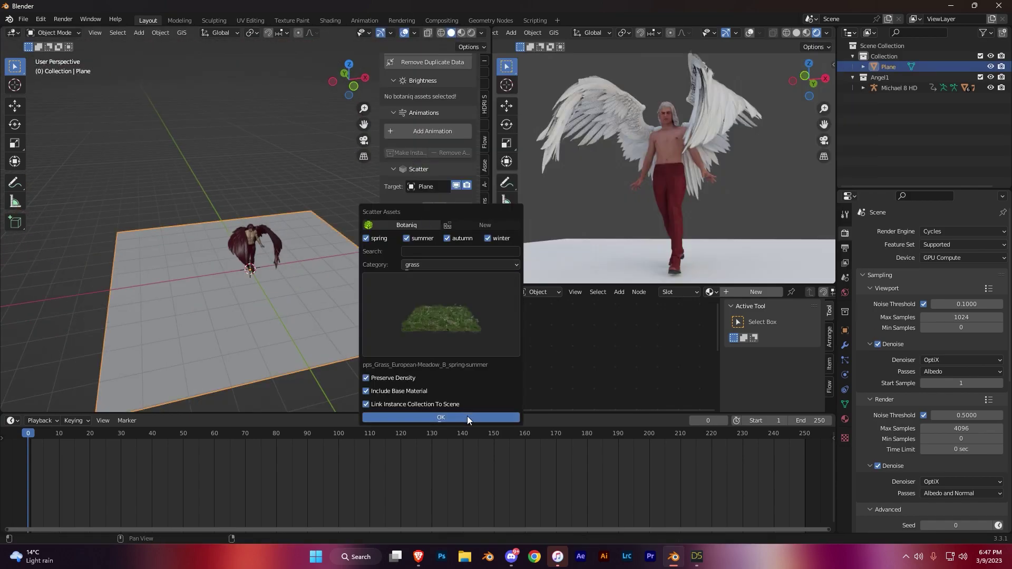
click(441, 416)
key(shift+a)
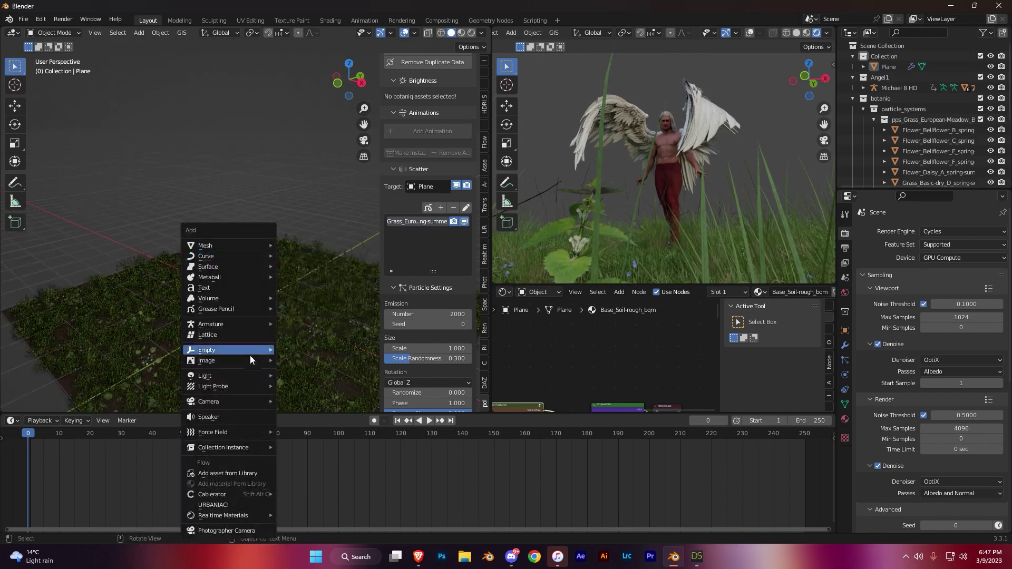
click(232, 359)
key(shift+alt+z)
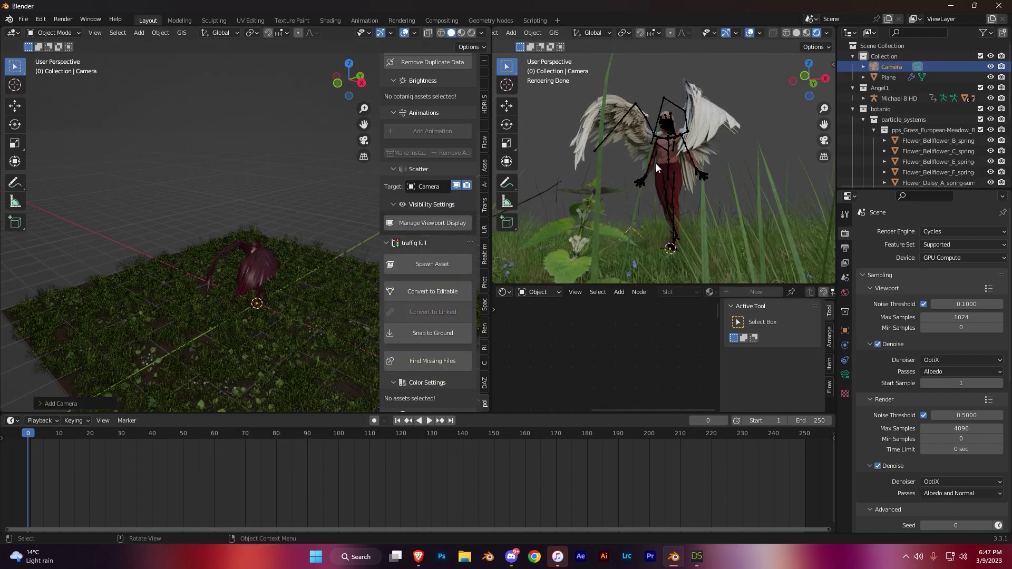
scroll(291, 248, up, 8)
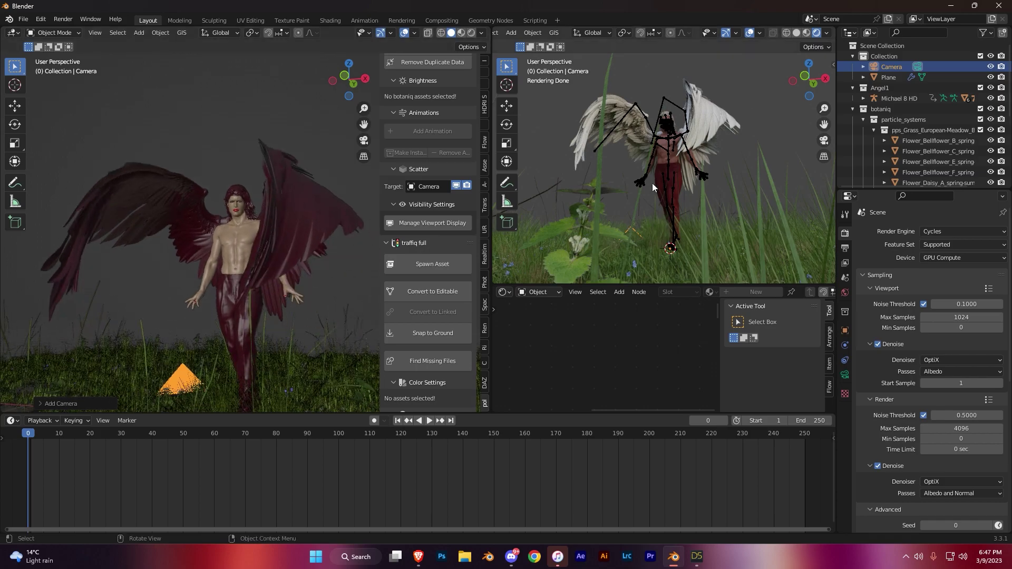
key(KP_0)
scroll(249, 259, down, 3)
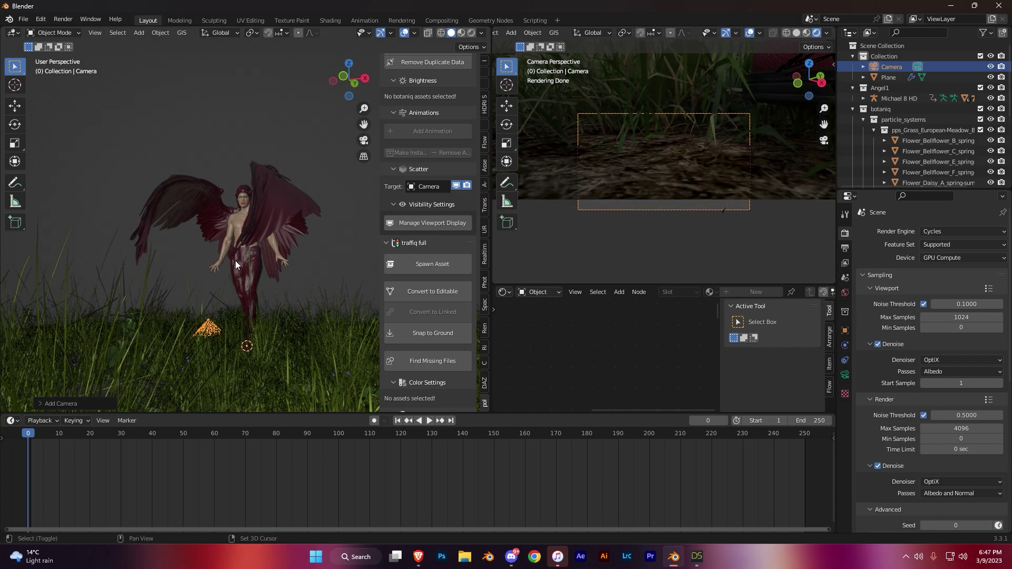
key(ctrl+alt+KP_0)
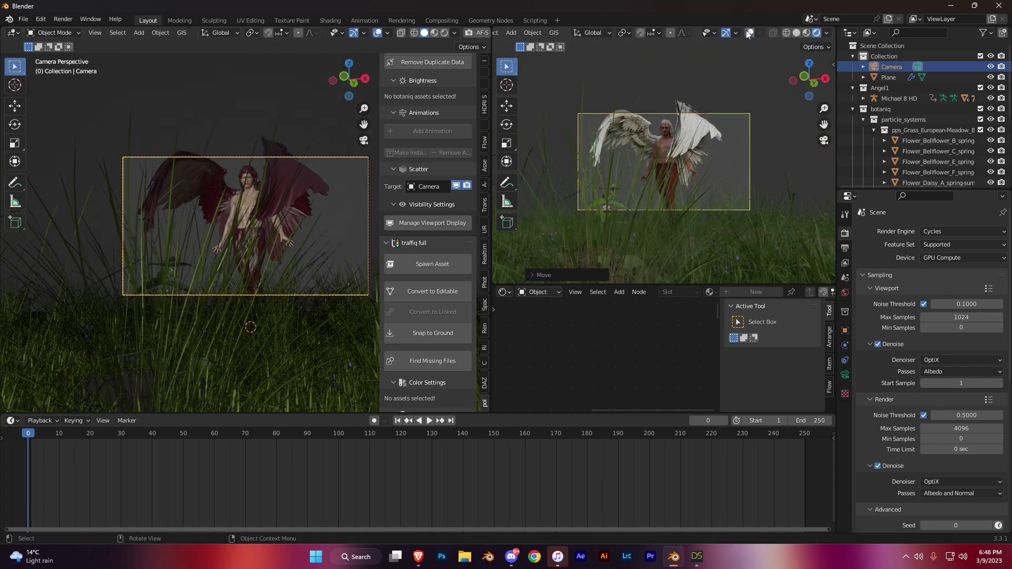
scroll(671, 129, up, 5)
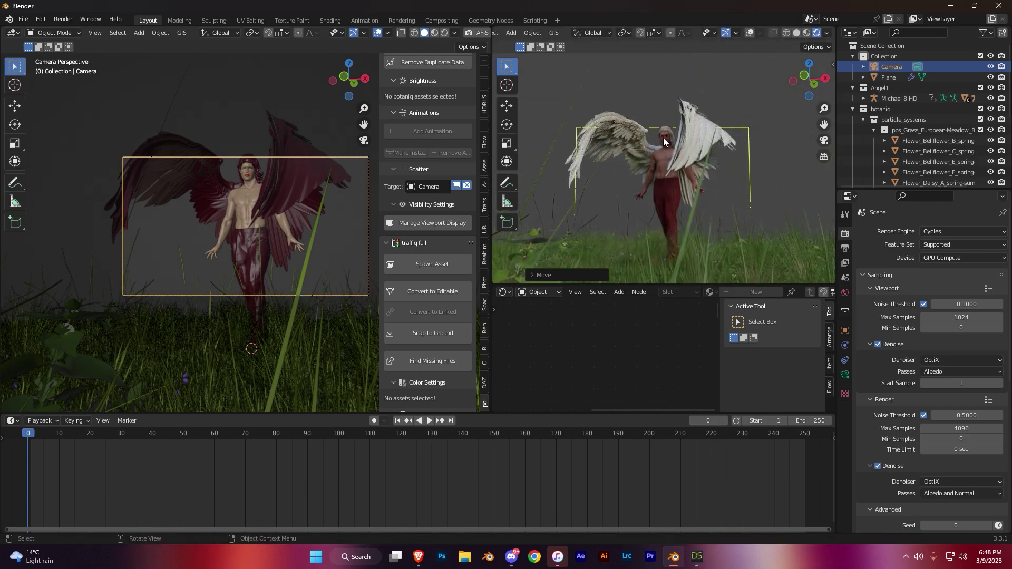
scroll(663, 137, down, 2)
Step: Set the output resolution to 1080×1350 and reframe the camera on the angel
click(845, 247)
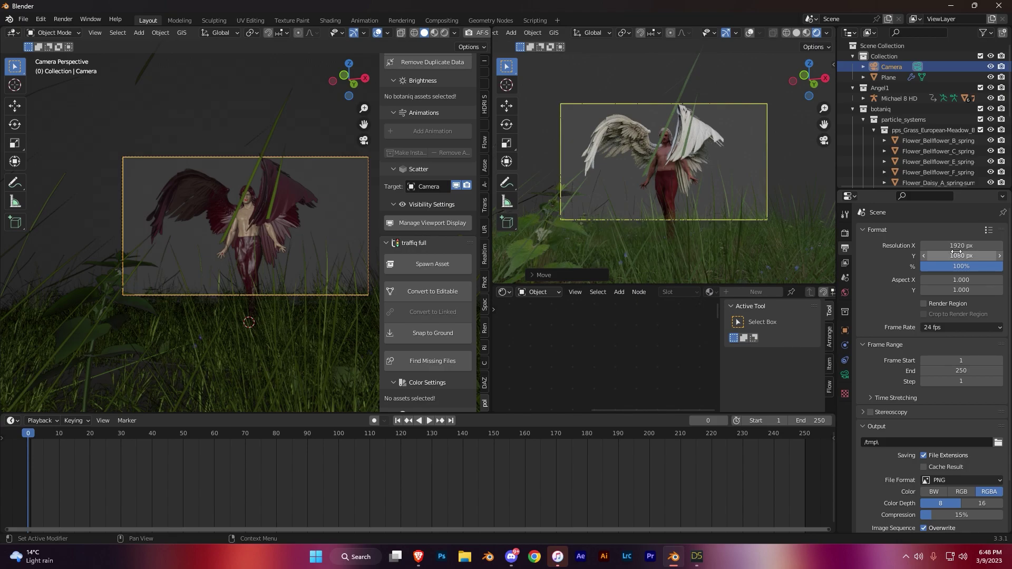
text(08)
key(Return)
text(1350)
key(Return)
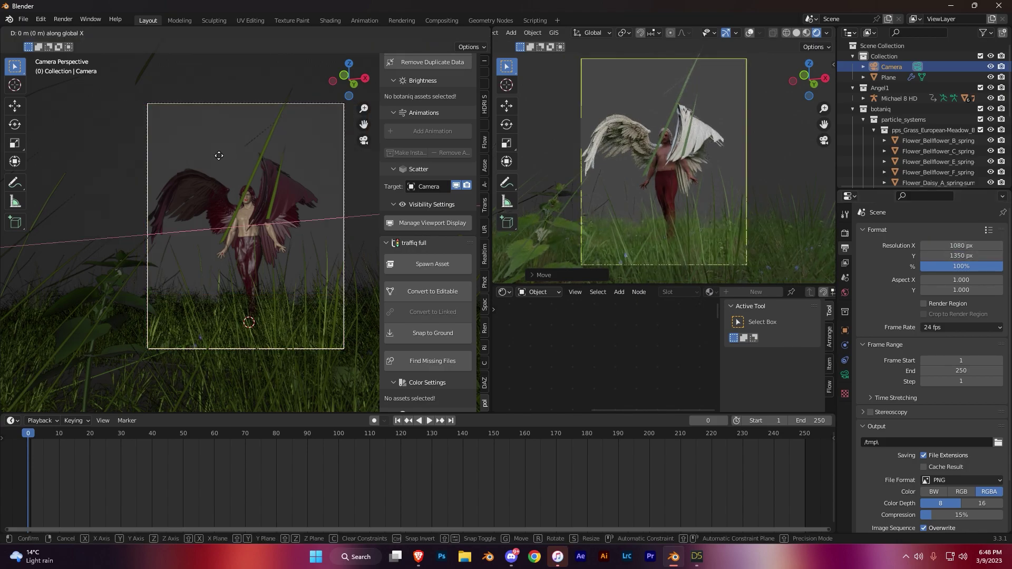
key(g)
key(z)
key(z)
key(z)
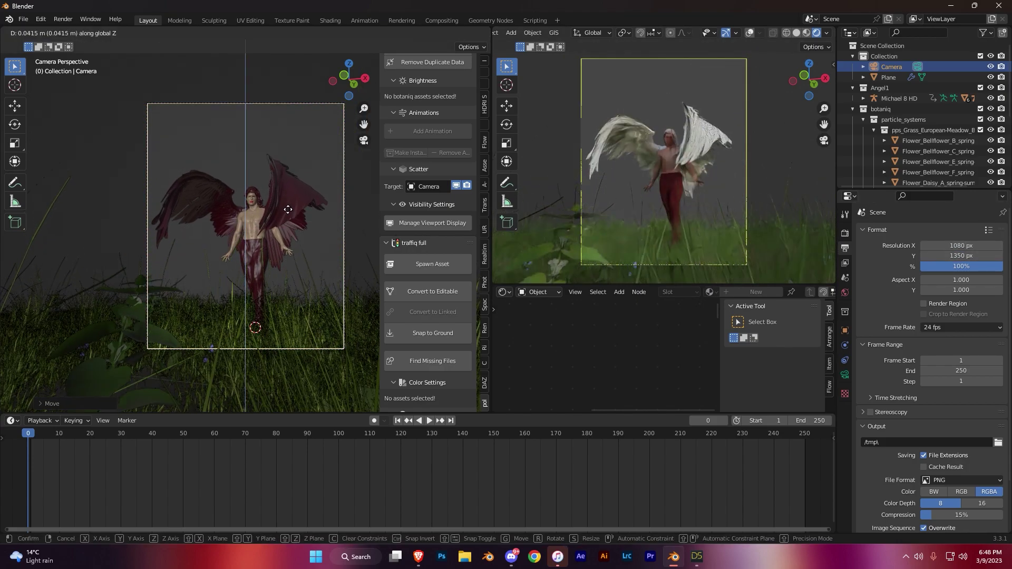
key(r)
key(r)
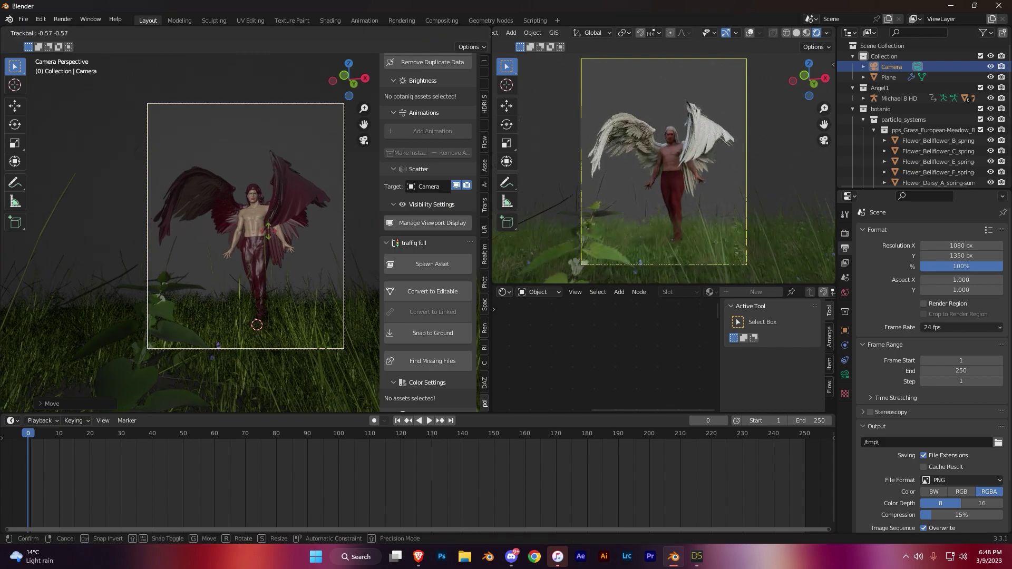
click(251, 274)
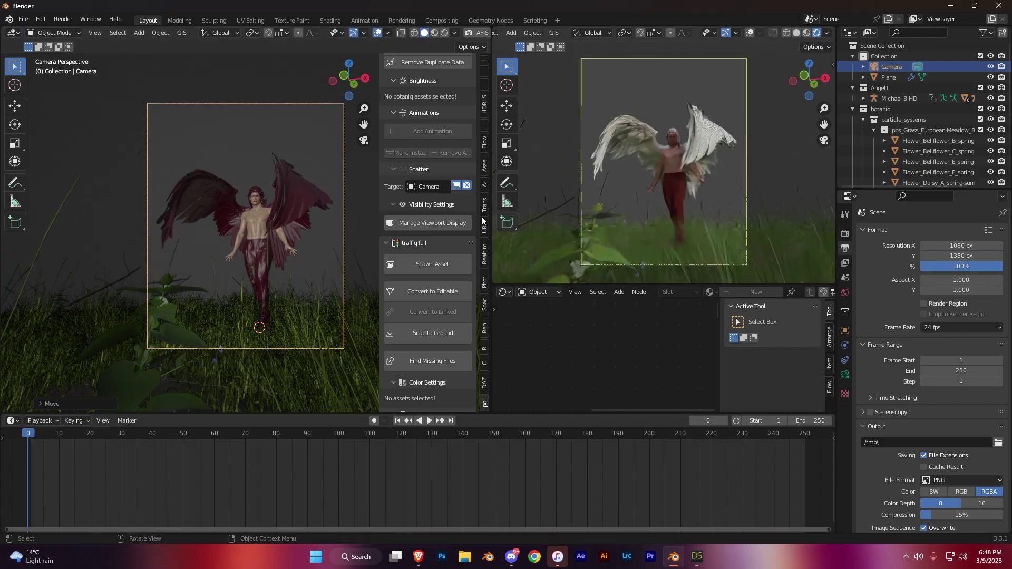
Step: Make the angel's mesh the camera's depth-of-field focus object
key(KP_0)
click(844, 375)
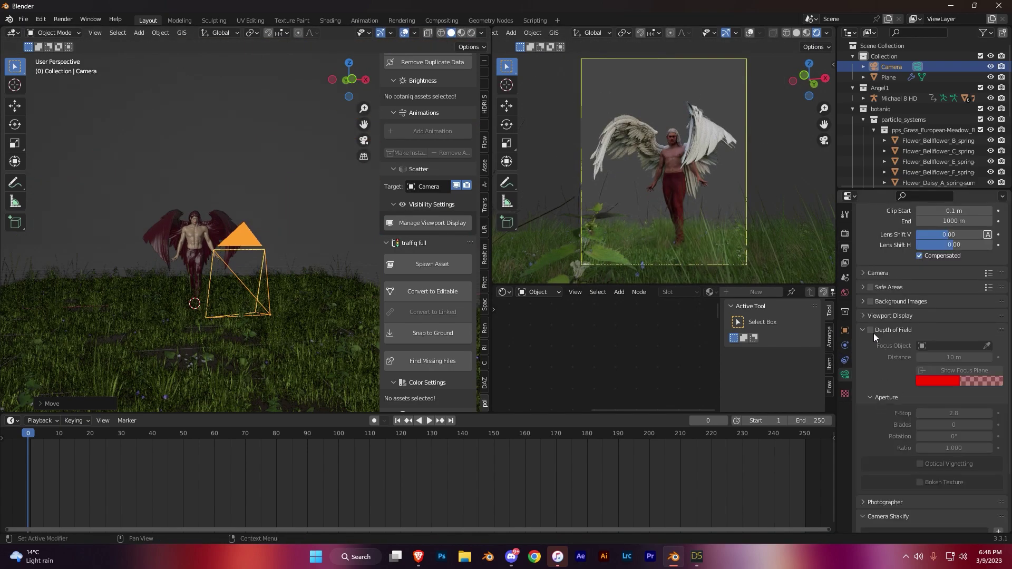
click(194, 228)
middle_drag(194, 227, 140, 227)
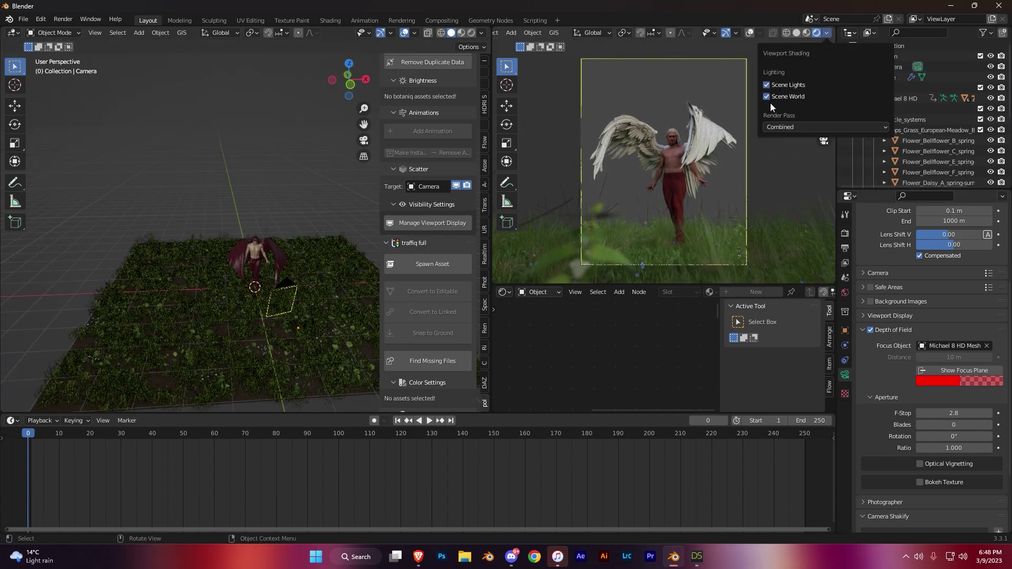
Step: Generate the space background and Space Sun from the World settings
click(767, 97)
click(845, 292)
click(485, 305)
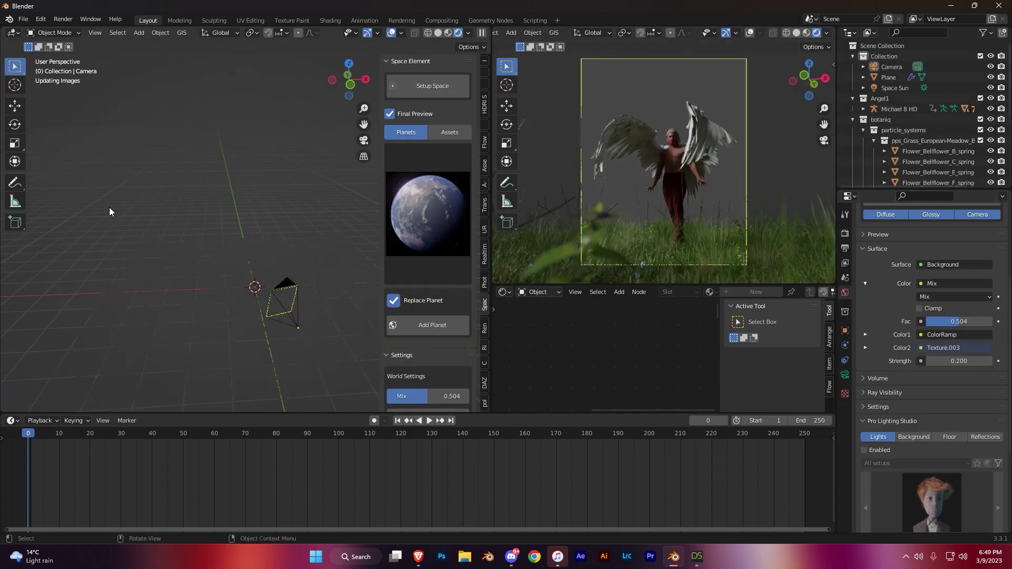
Step: Switch the left view to solid shading and adjust its angle
key(z)
click(315, 248)
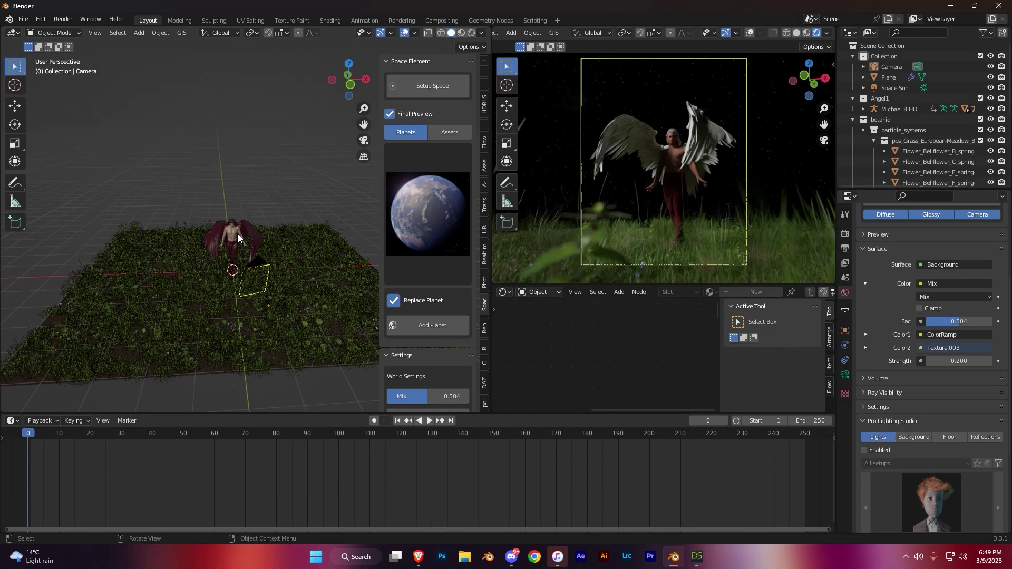
shift+middle_drag(239, 234, 204, 244)
scroll(429, 316, down, 6)
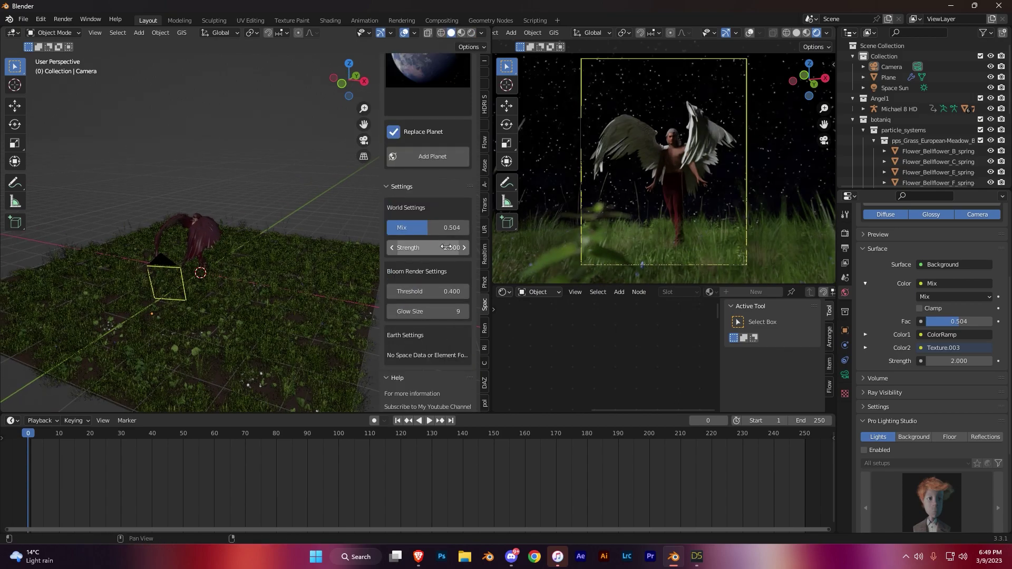
scroll(151, 238, down, 5)
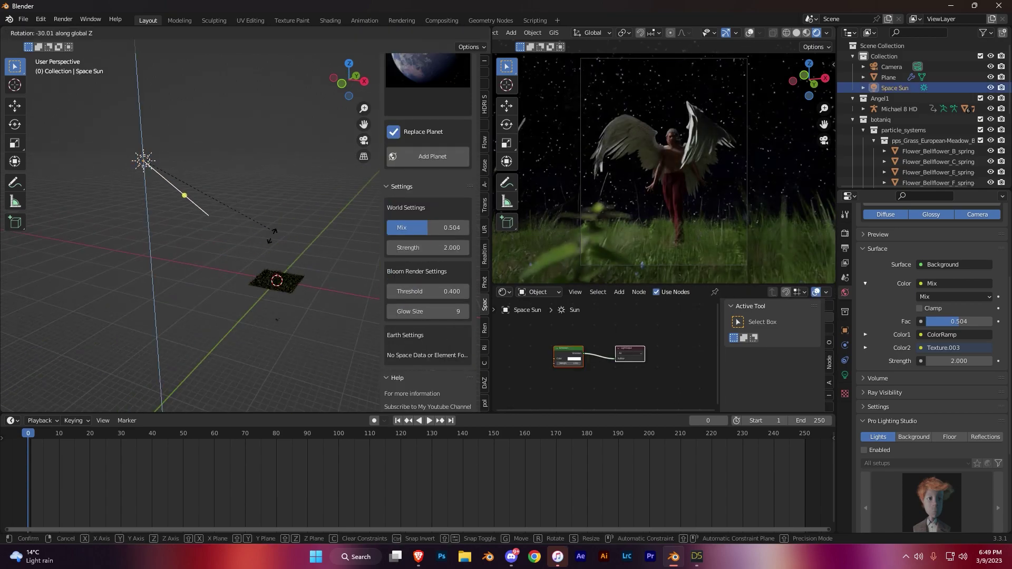
Step: Rotate the Space Sun around the Z axis, then select and frame the angel's body mesh
key(z)
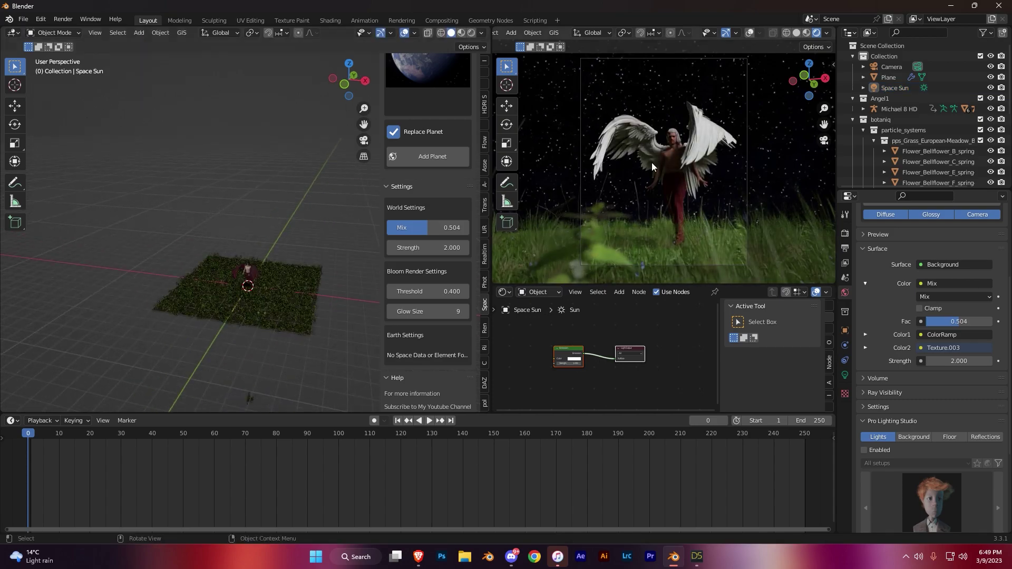
scroll(650, 199, up, 5)
scroll(651, 198, down, 4)
scroll(230, 252, up, 5)
scroll(294, 252, up, 3)
mouse_move(294, 251)
middle_down()
mouse_move(243, 295)
mouse_move(131, 326)
middle_up()
click(135, 321)
key(KP_Decimal)
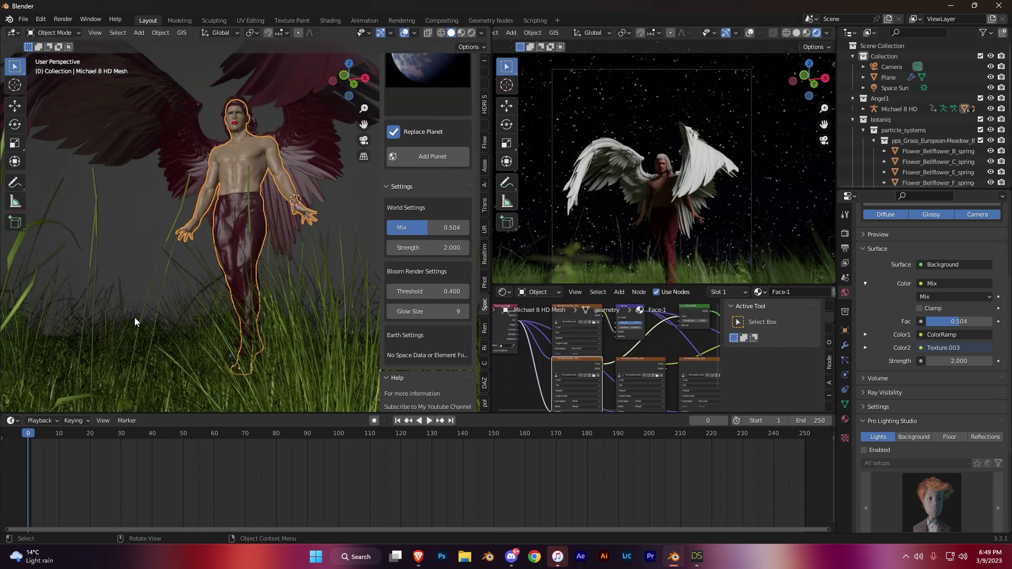
Step: Add a torus mesh and try shrinking it
scroll(272, 264, up, 5)
key(shift+a)
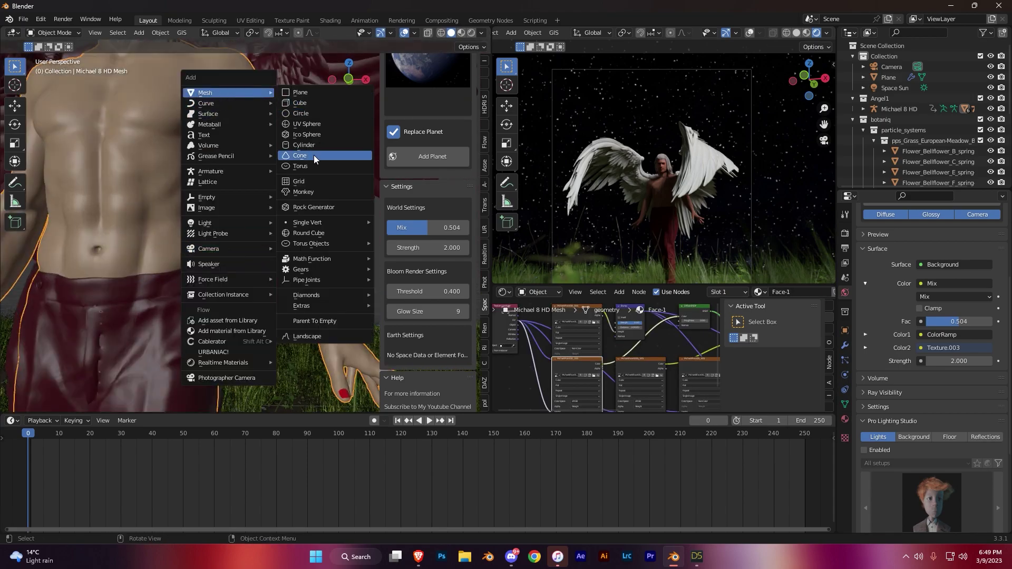
click(301, 166)
scroll(320, 284, down, 5)
key(s)
click(317, 264)
scroll(103, 393, up, 5)
key(s)
click(306, 273)
Step: Replace it with a fresh torus using 12 minor segments
key(shift+a)
click(363, 316)
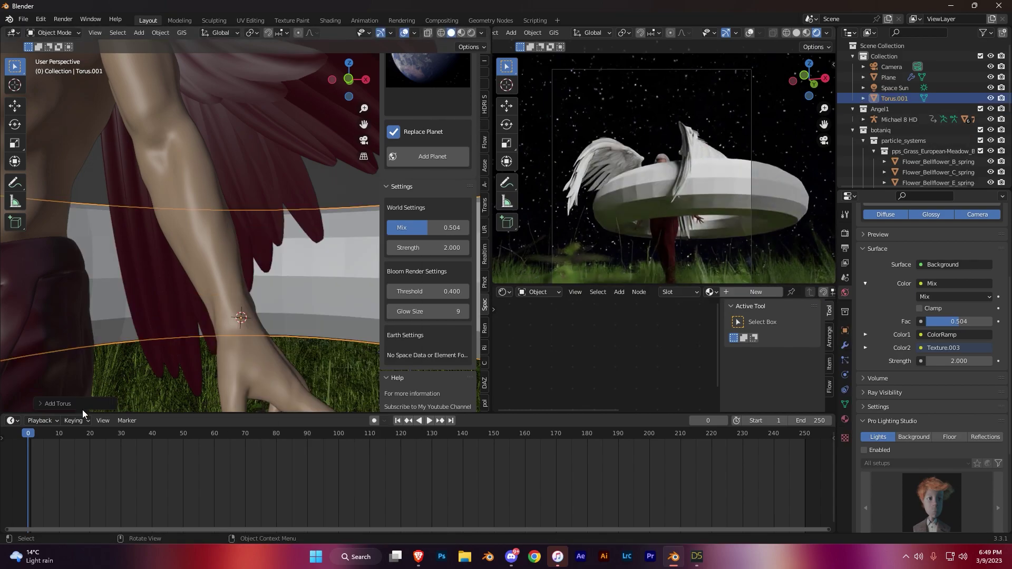
click(55, 403)
scroll(242, 296, down, 3)
scroll(241, 297, down, 3)
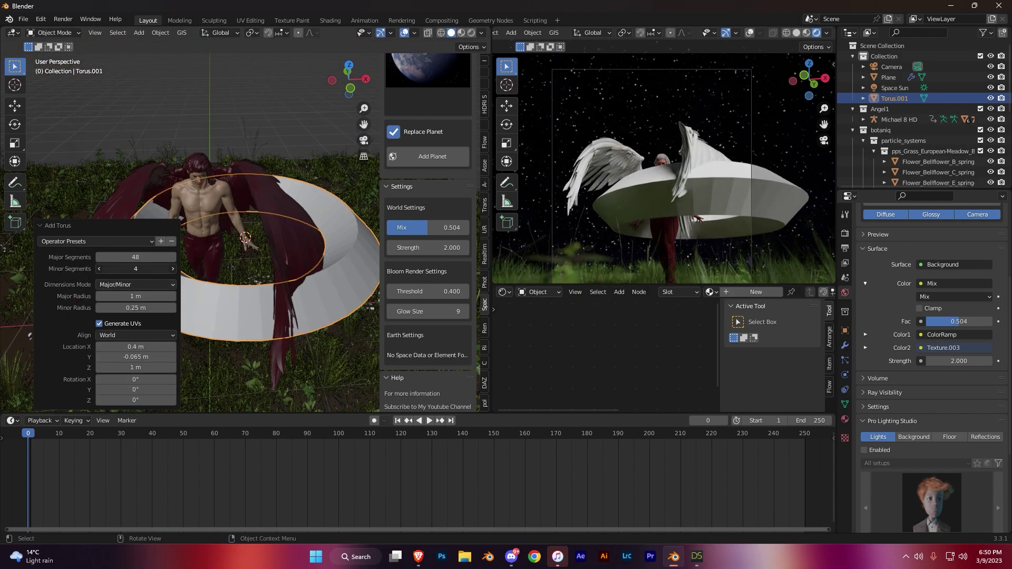
key(Return)
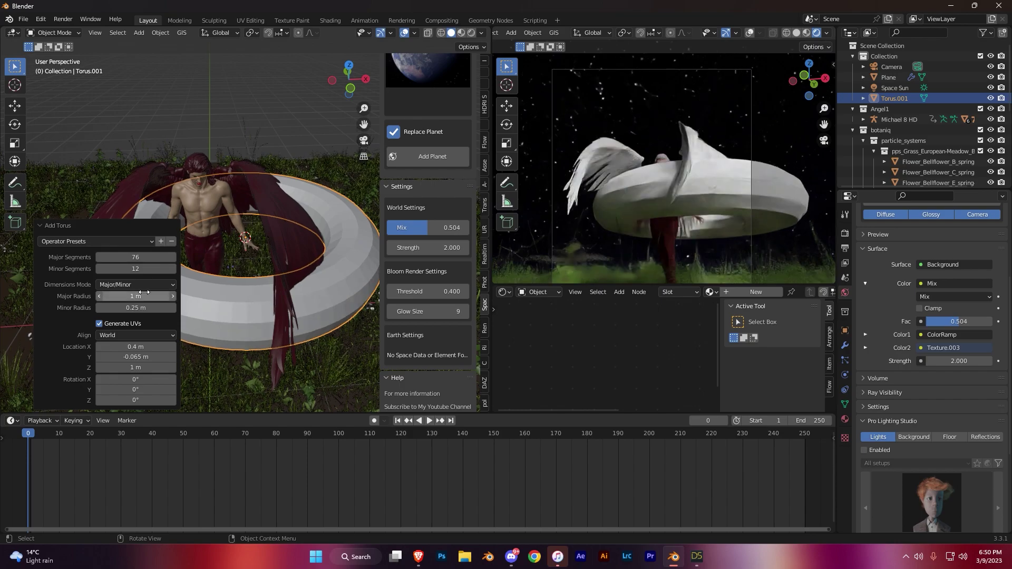
Step: Set the torus major radius to 0.2 m and make its minor radius thinner
drag(127, 296, 144, 296)
click(143, 296)
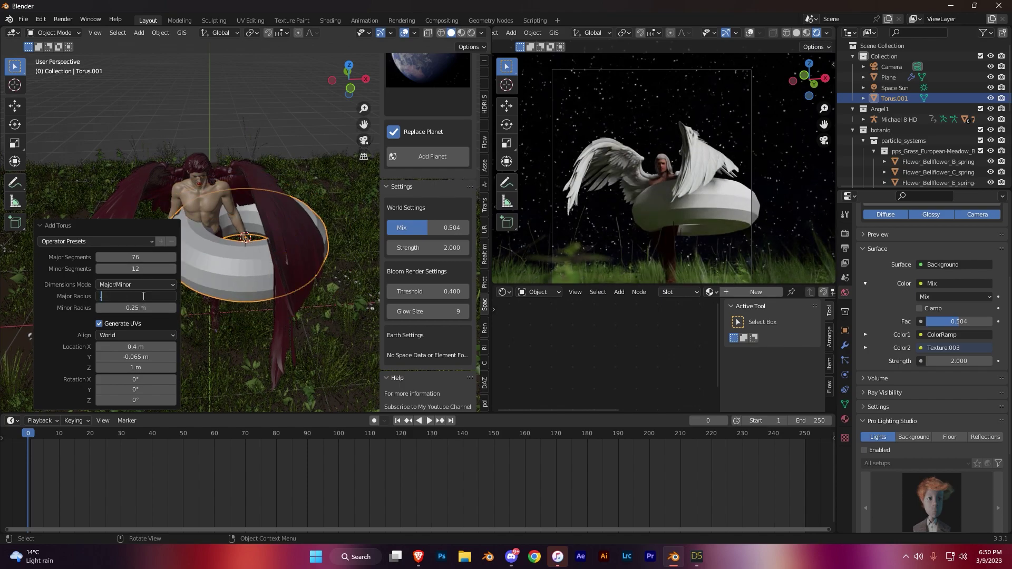
text(0.2)
key(Return)
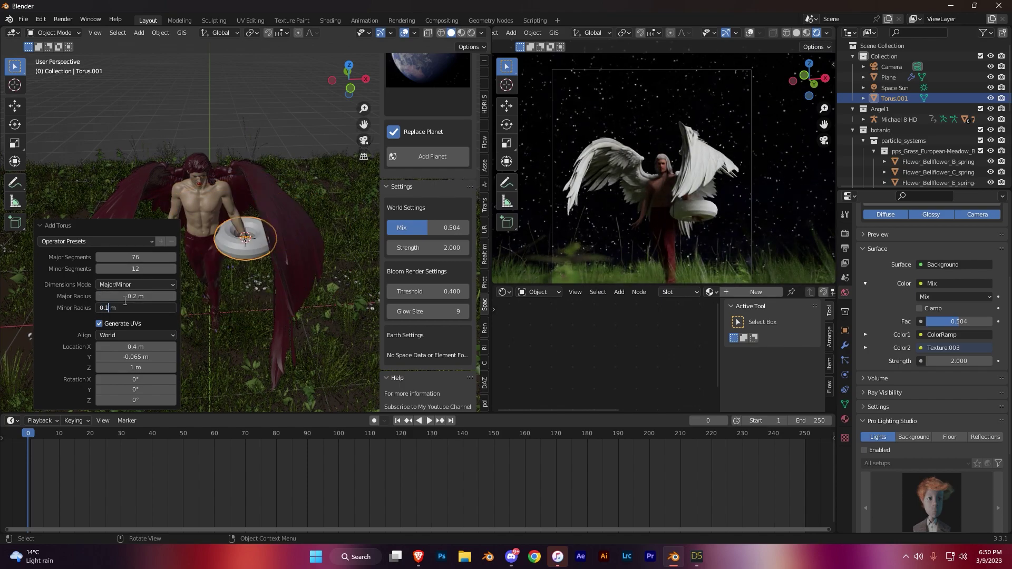
text(5)
key(Return)
scroll(122, 303, up, 4)
click(108, 308)
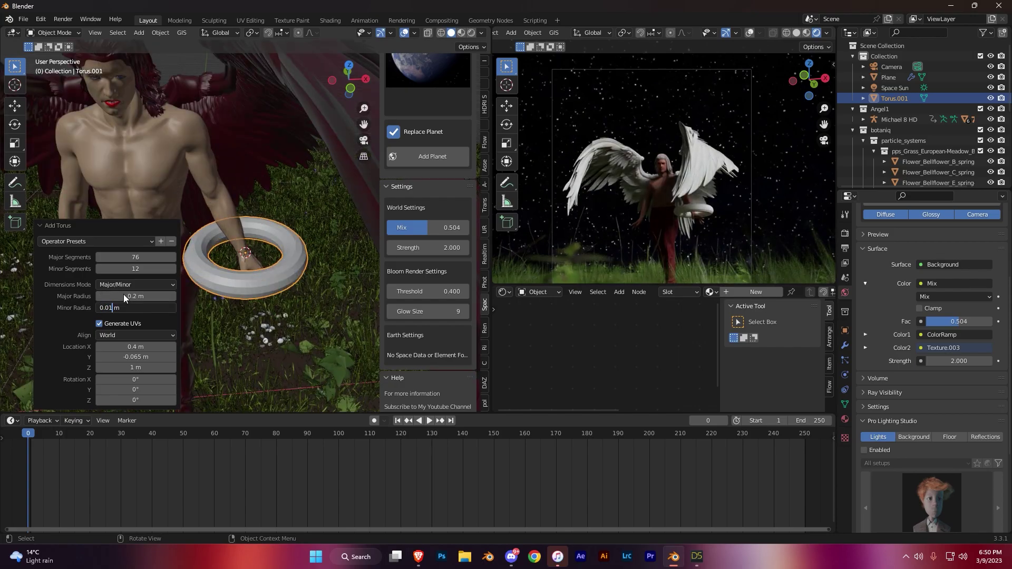
key(Return)
scroll(263, 269, up, 3)
Step: Scale the ring down to about 0.335
key(s)
click(260, 236)
scroll(290, 184, up, 3)
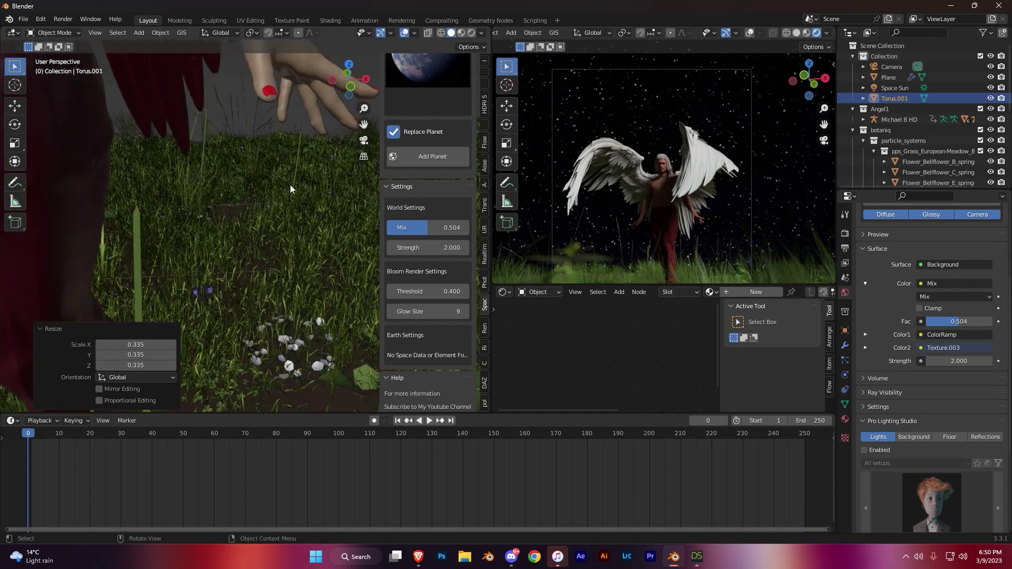
Step: Fit the torus ring onto the wrist by moving along Y, tilting it along the forearm and shrinking it
key(KP_Decimal)
mouse_move(333, 156)
middle_down()
mouse_move(270, 201)
mouse_move(120, 200)
middle_up()
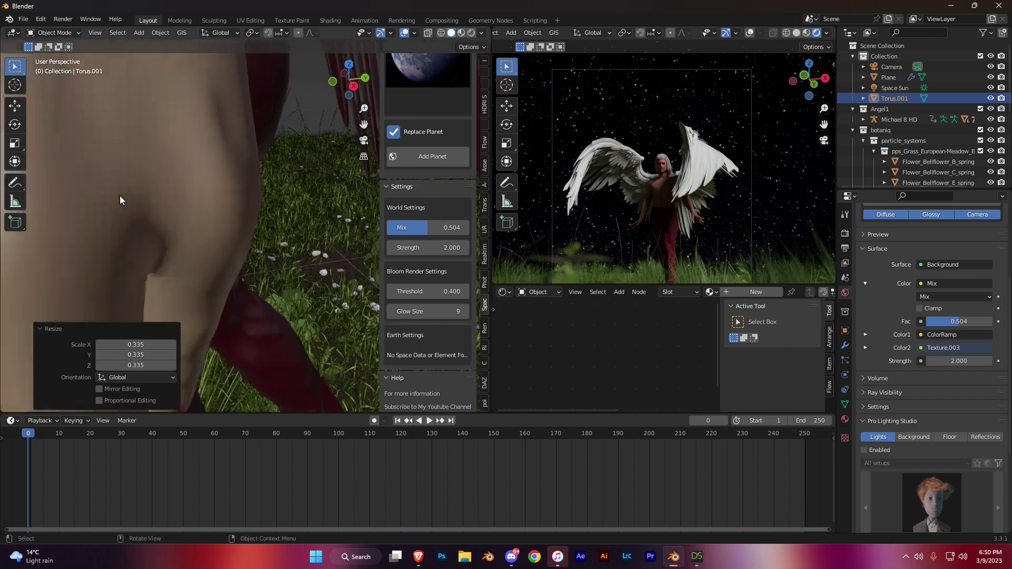
key(KP_Decimal)
key(g)
key(y)
key(Return)
key(KP_1)
key(KP_Decimal)
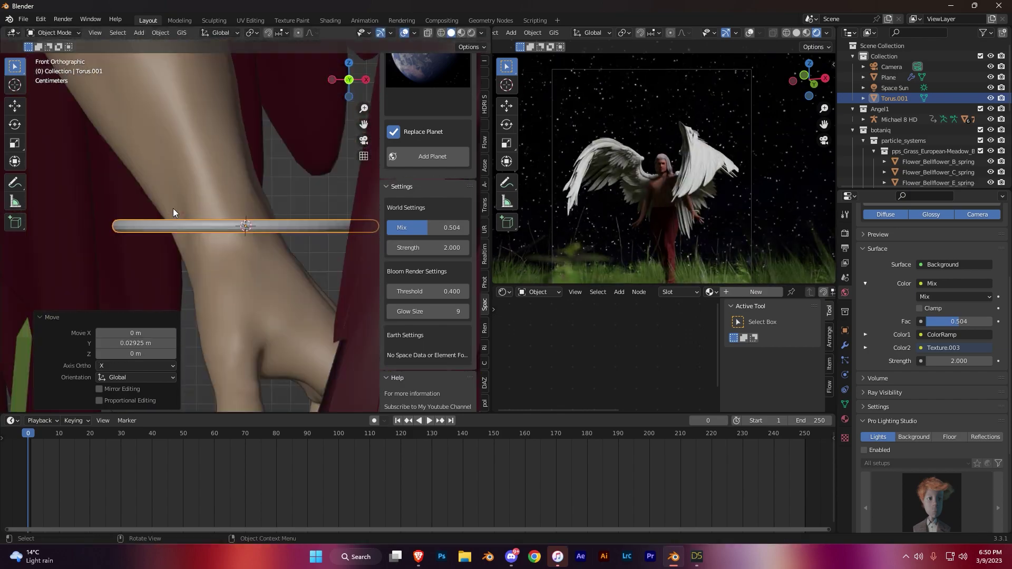
key(r)
key(Return)
key(g)
click(286, 178)
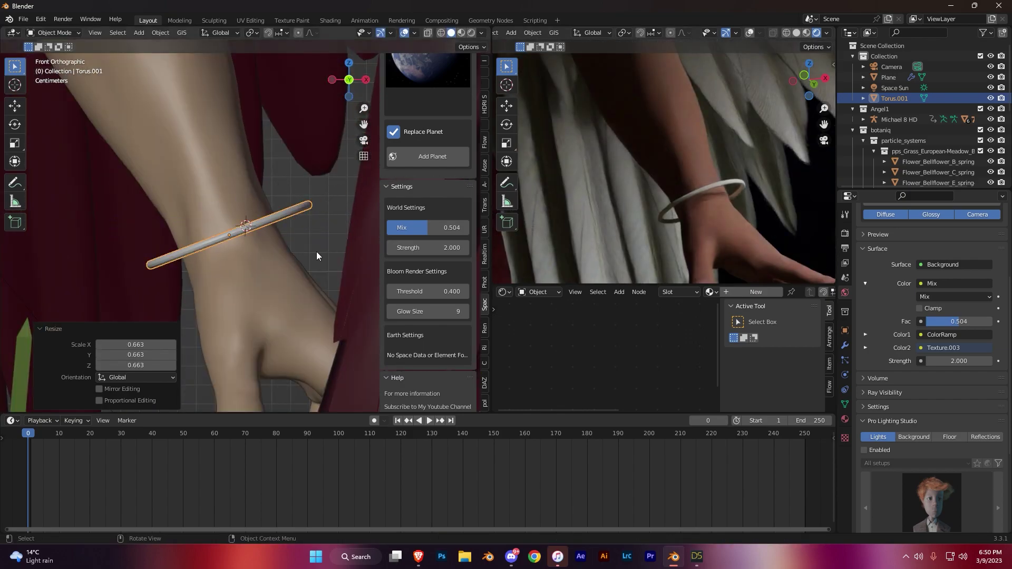
Step: Duplicate the ring into more bangles up the forearm, enlarging them for the wider arm
key(shift+d)
key(shift+d)
click(300, 213)
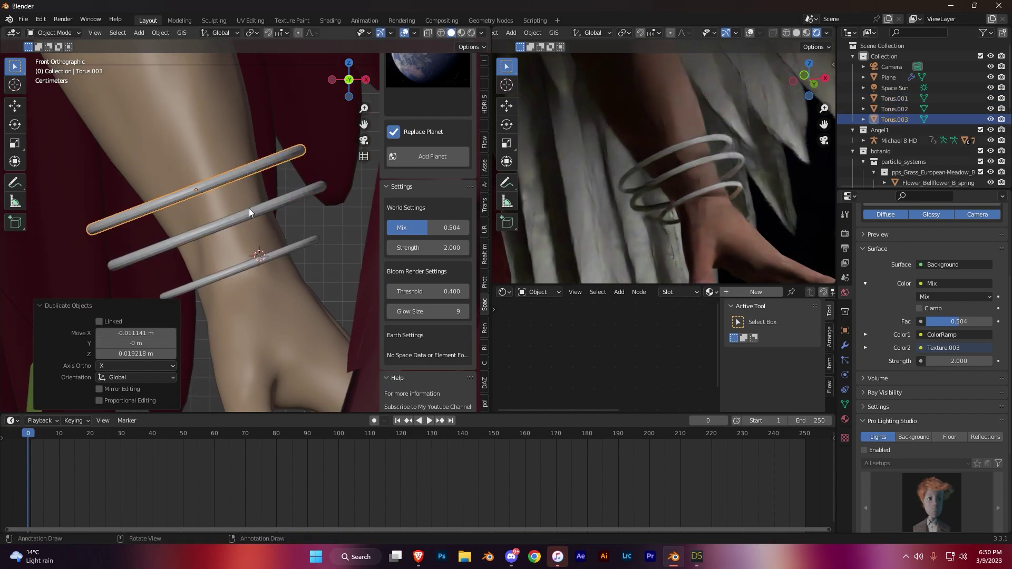
key(s)
key(shift+d)
key(s)
click(276, 205)
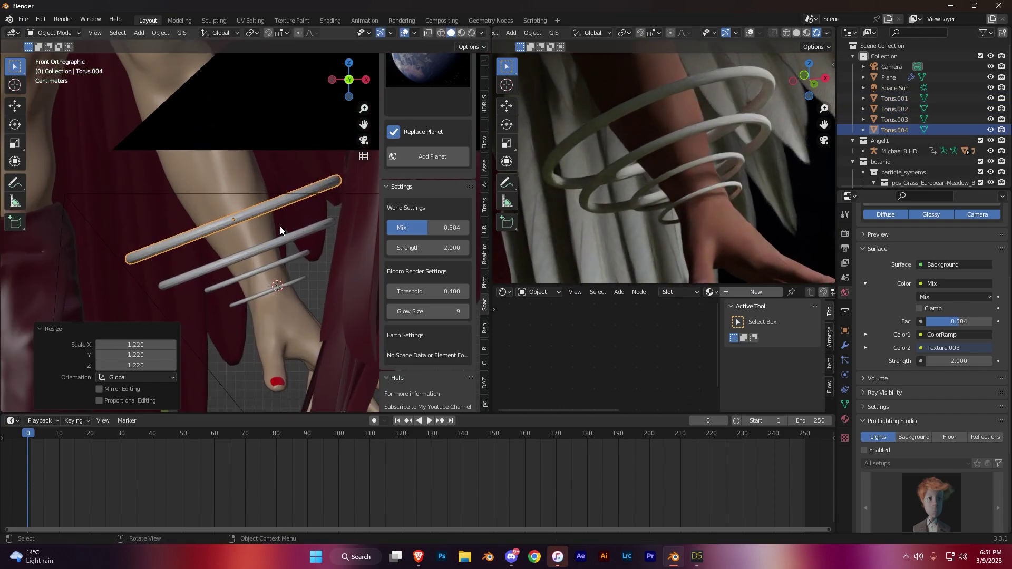
Step: Add a resized top bangle and duplicate the whole six-bangle set
key(shift+d)
key(g)
click(285, 221)
mouse_move(285, 222)
shift+middle_down()
mouse_move(307, 265)
mouse_move(231, 206)
shift+middle_up()
key(shift+d)
key(s)
click(306, 265)
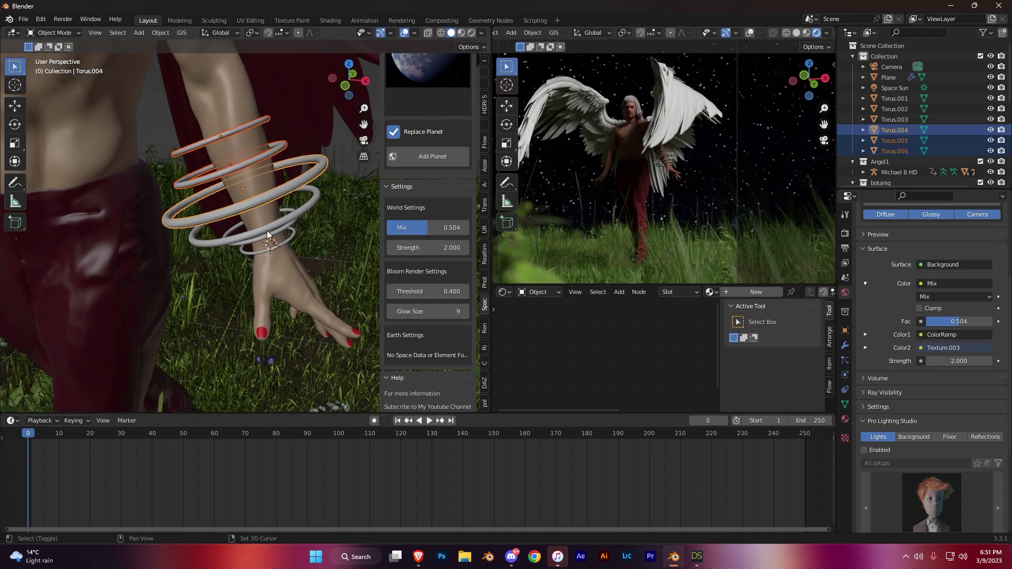
key(KP_1)
key(shift+d)
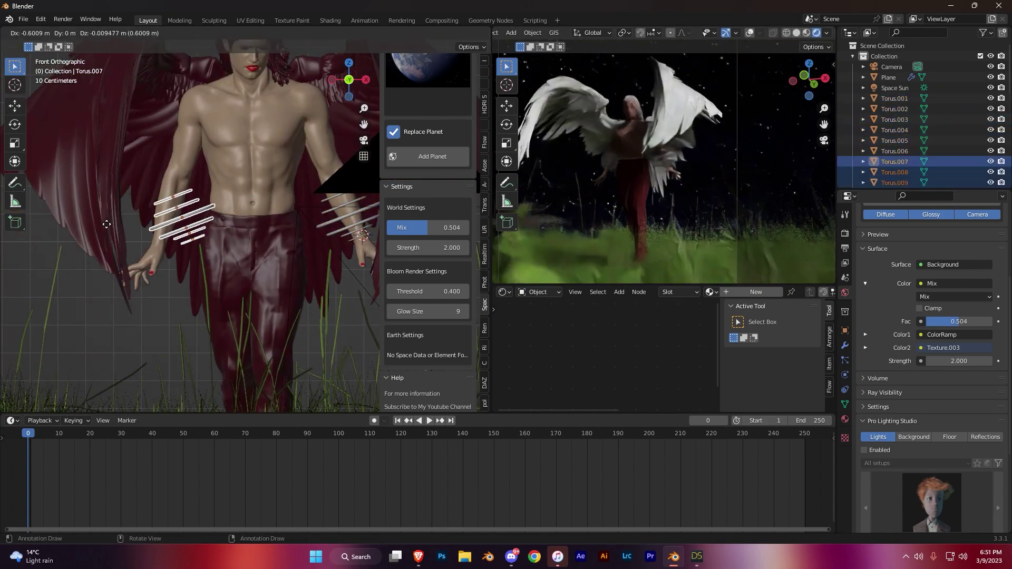
Step: Rotate the copied bangle set and slide it along Y toward the other forearm
click(248, 253)
key(r)
click(251, 243)
key(r)
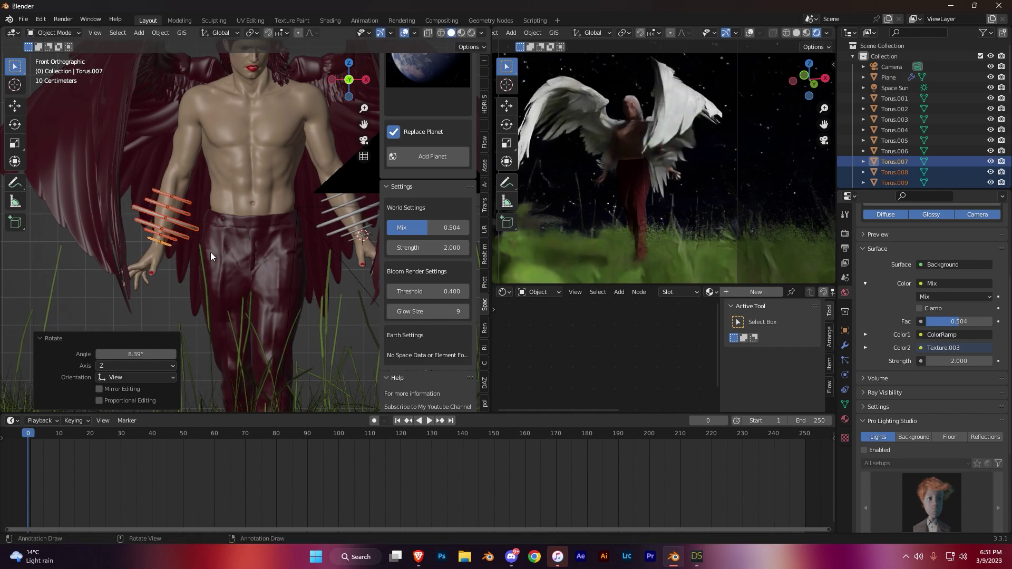
scroll(210, 252, up, 5)
middle_drag(139, 237, 229, 237)
key(g)
key(y)
click(218, 239)
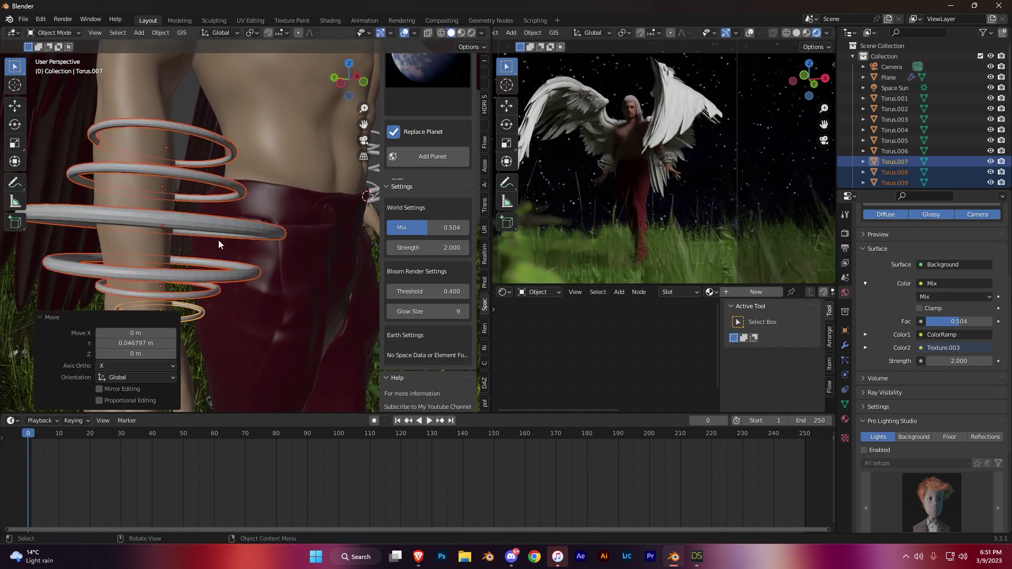
Step: Refine the copied bangles with X and Y moves and a final rotation around the other forearm
key(g)
key(x)
click(283, 217)
middle_drag(283, 216, 206, 183)
key(g)
key(y)
click(260, 221)
mouse_move(259, 222)
middle_down()
mouse_move(182, 210)
mouse_move(280, 199)
mouse_move(342, 169)
mouse_move(176, 224)
mouse_move(274, 254)
mouse_move(357, 255)
mouse_move(166, 182)
mouse_move(268, 222)
mouse_move(260, 249)
mouse_move(228, 219)
mouse_move(287, 243)
middle_up()
key(r)
key(g)
click(342, 167)
shift+click(287, 243)
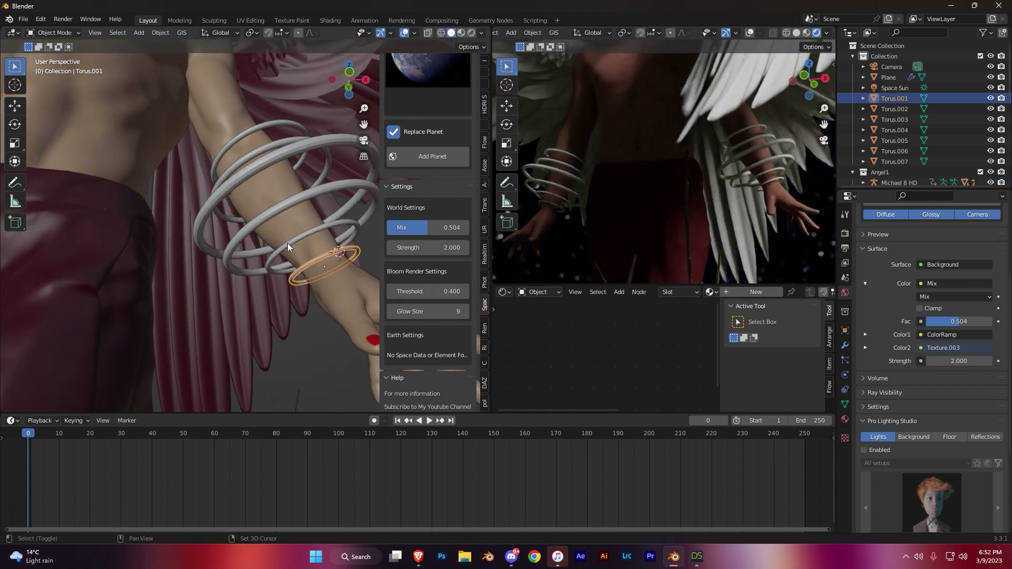
Step: Join one arm's bangles into a single object with Ctrl+J
shift+click(229, 170)
middle_drag(229, 170, 179, 238)
key(ctrl+j)
Step: Give both bangle sets the Metal > Fast Gold material with roughness 0.213
click(485, 254)
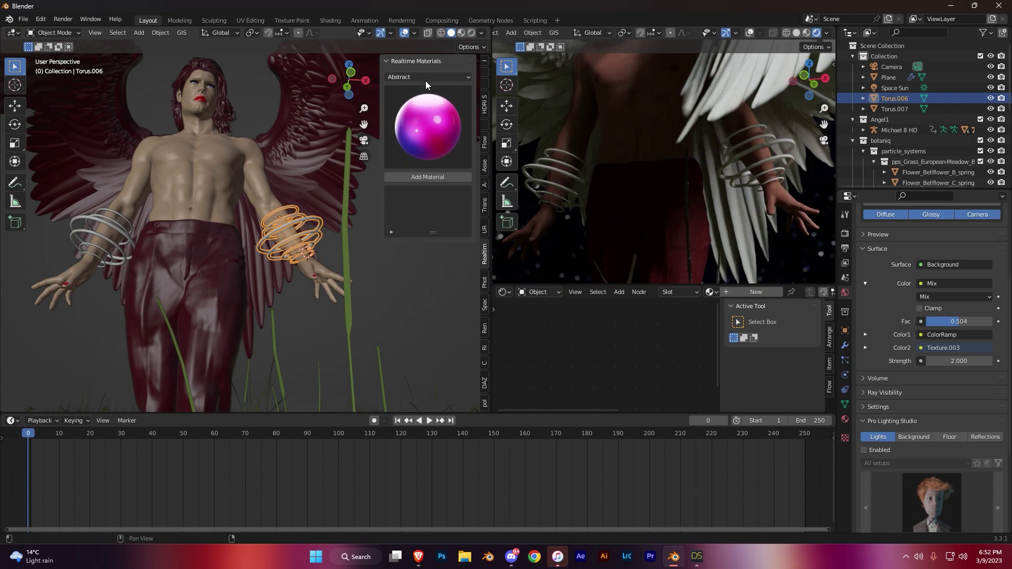
click(434, 120)
click(431, 176)
scroll(232, 253, up, 3)
click(116, 238)
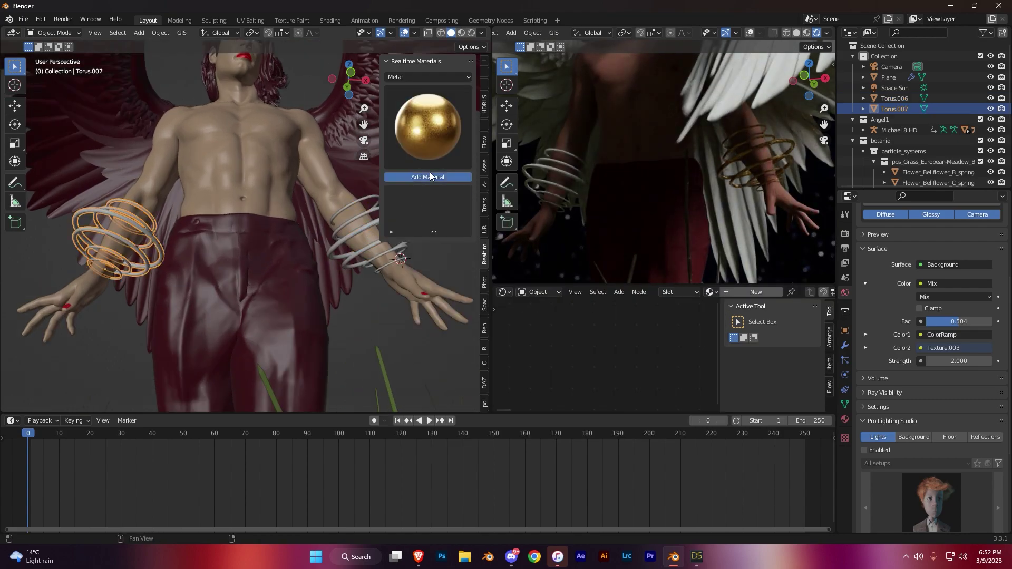
click(449, 204)
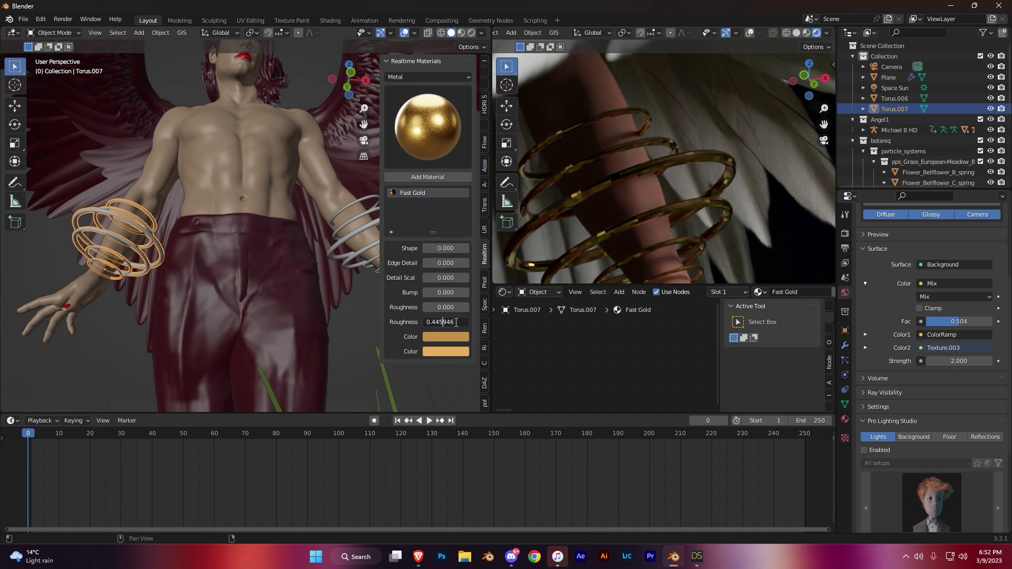
scroll(634, 195, down, 5)
scroll(236, 230, down, 5)
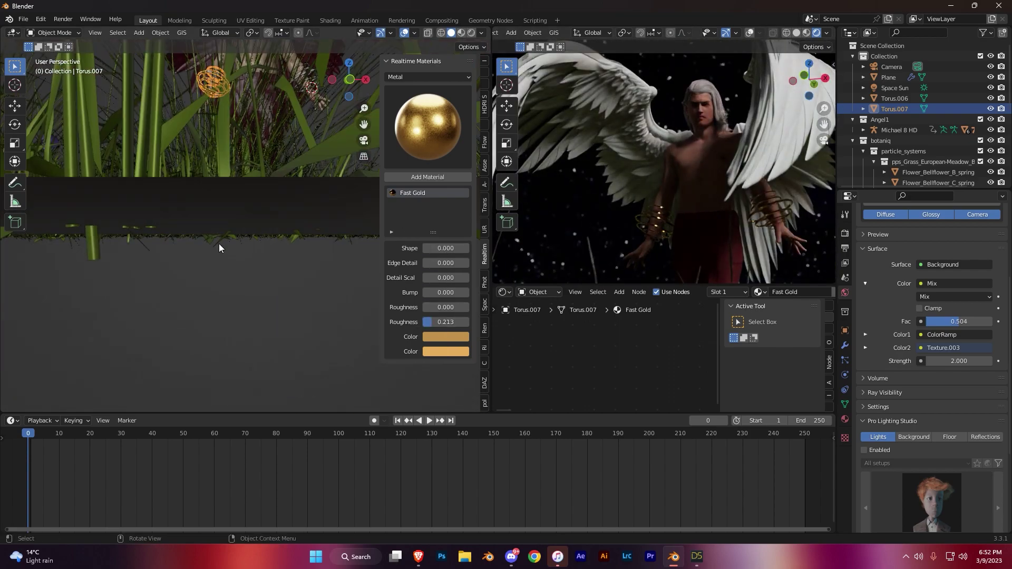
scroll(242, 255, up, 4)
key(shift+a)
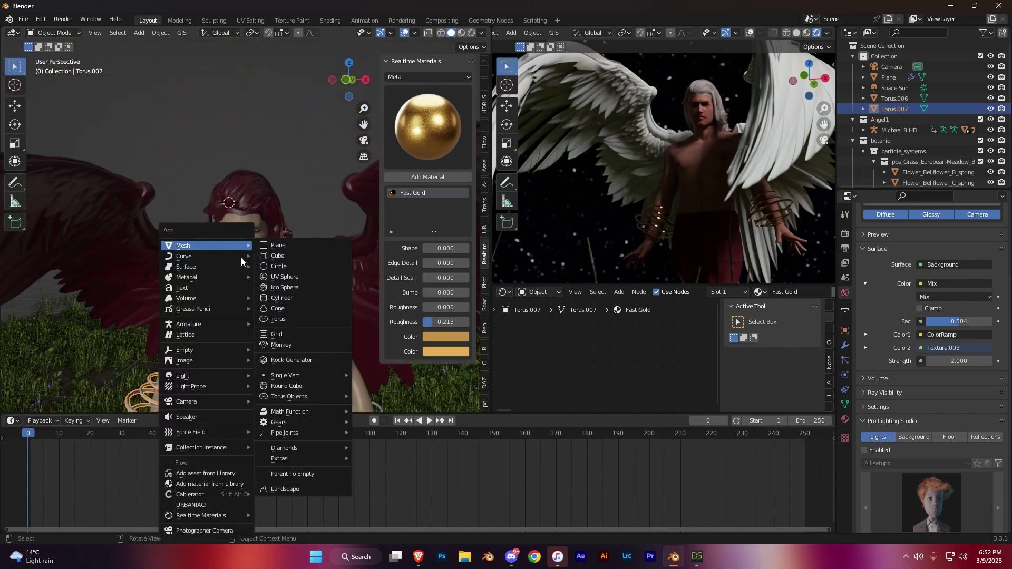
Step: Add an Ico Sphere with 1 subdivision, scale it to about 0.26 and move it to the head
click(285, 287)
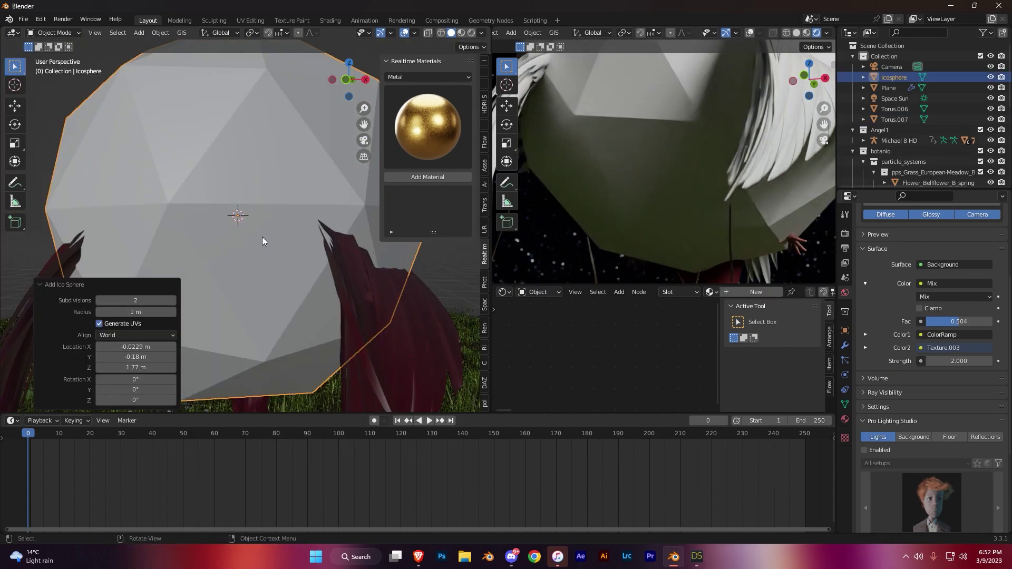
drag(140, 300, 121, 300)
key(s)
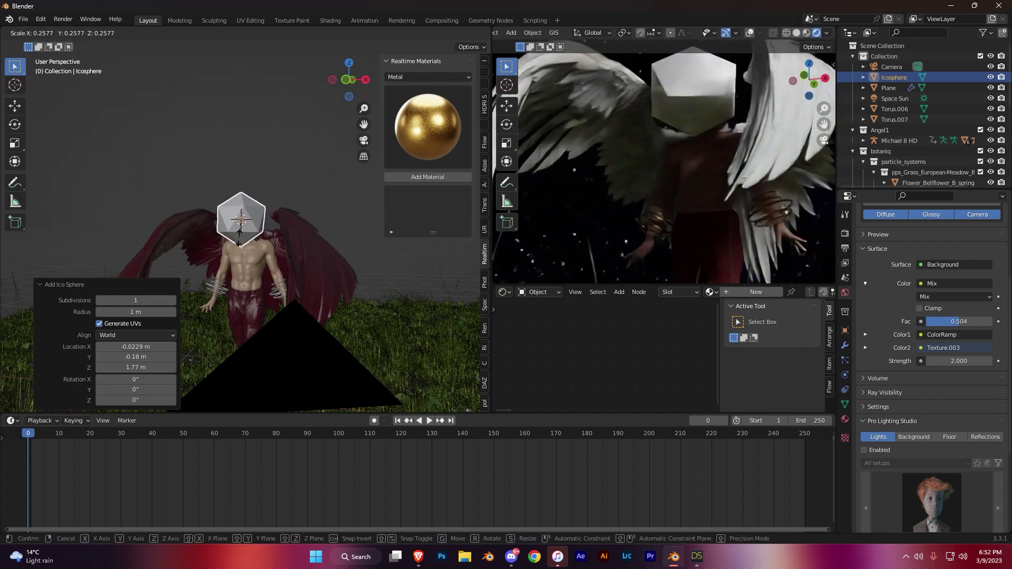
click(340, 86)
drag(340, 86, 289, 283)
key(g)
click(289, 240)
mouse_move(289, 240)
middle_down()
mouse_move(247, 169)
mouse_move(243, 235)
middle_up()
scroll(248, 169, up, 4)
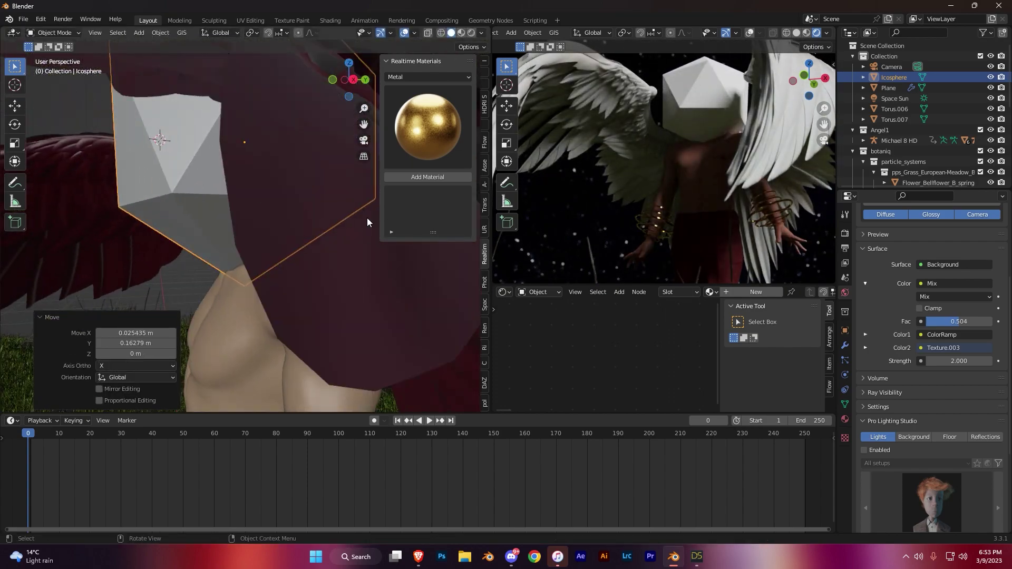
Step: Tilt the icosphere 13.7° over the angel's head
key(r)
key(x)
key(Escape)
middle_drag(243, 235, 241, 201)
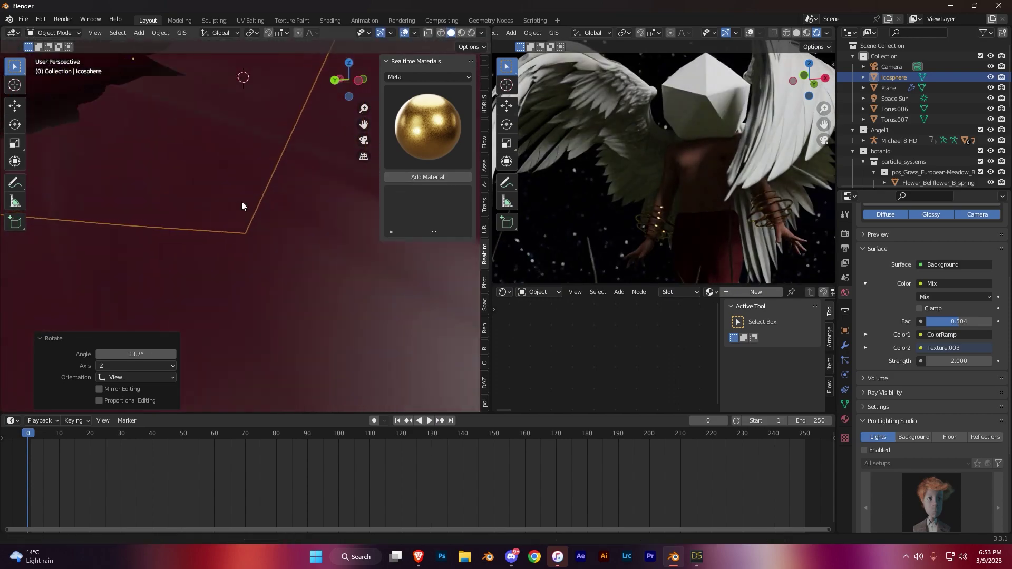
scroll(242, 201, down, 3)
key(r)
click(248, 292)
middle_drag(248, 292, 248, 221)
scroll(248, 222, up, 3)
Step: Raise the icosphere along Z and bring up the Add Modifier list
key(g)
key(z)
click(316, 264)
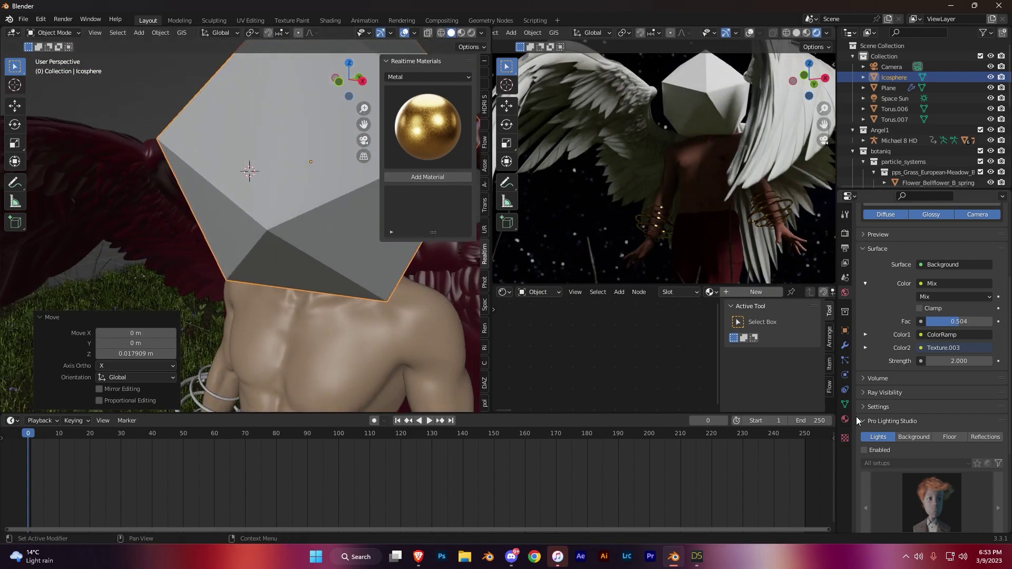
click(845, 345)
click(917, 232)
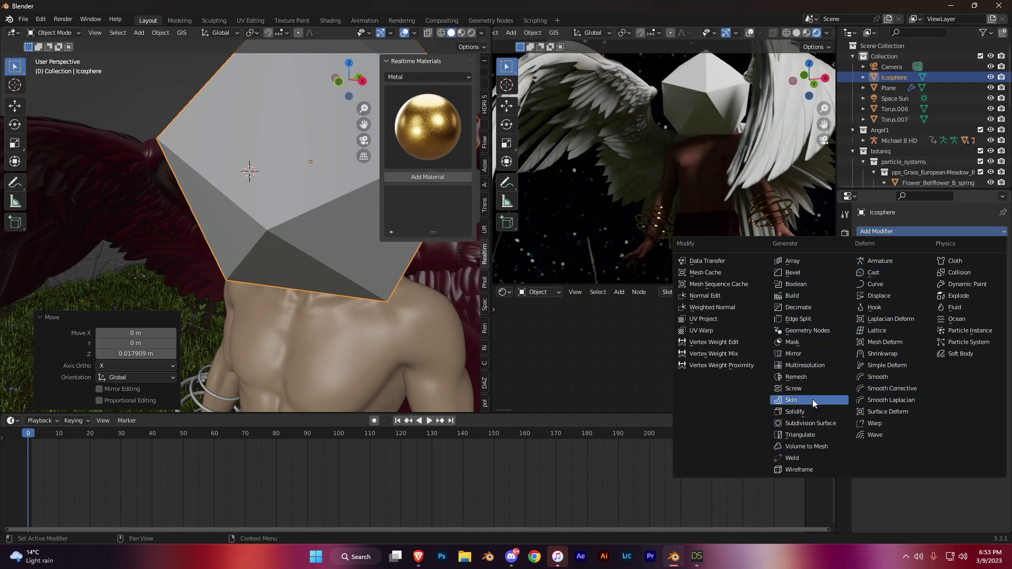
Step: Add a 0.02 m Wireframe modifier to the icosphere and adjust the cage over the wings
click(799, 469)
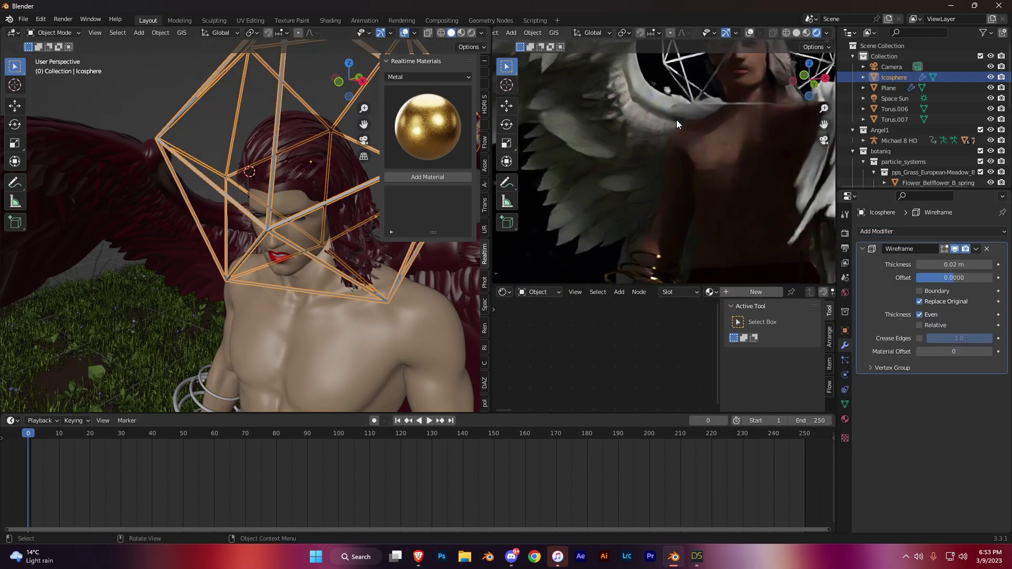
mouse_move(356, 213)
middle_down()
mouse_move(357, 197)
mouse_move(359, 211)
mouse_move(283, 252)
middle_up()
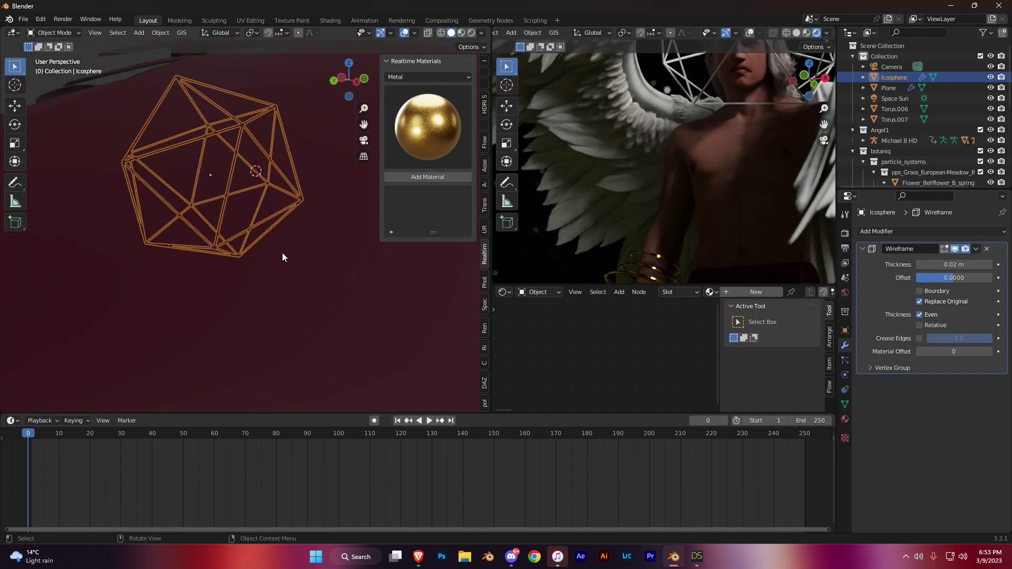
key(s)
click(346, 260)
Step: Move the wireframe cage from several angles until it encloses the angel's head
mouse_move(295, 253)
middle_down()
mouse_move(265, 261)
mouse_move(311, 264)
mouse_move(207, 233)
middle_up()
key(g)
click(324, 290)
mouse_move(325, 290)
middle_down()
mouse_move(287, 208)
mouse_move(136, 242)
middle_up()
key(g)
click(279, 204)
mouse_move(279, 204)
middle_down()
mouse_move(214, 239)
mouse_move(365, 197)
mouse_move(439, 85)
middle_up()
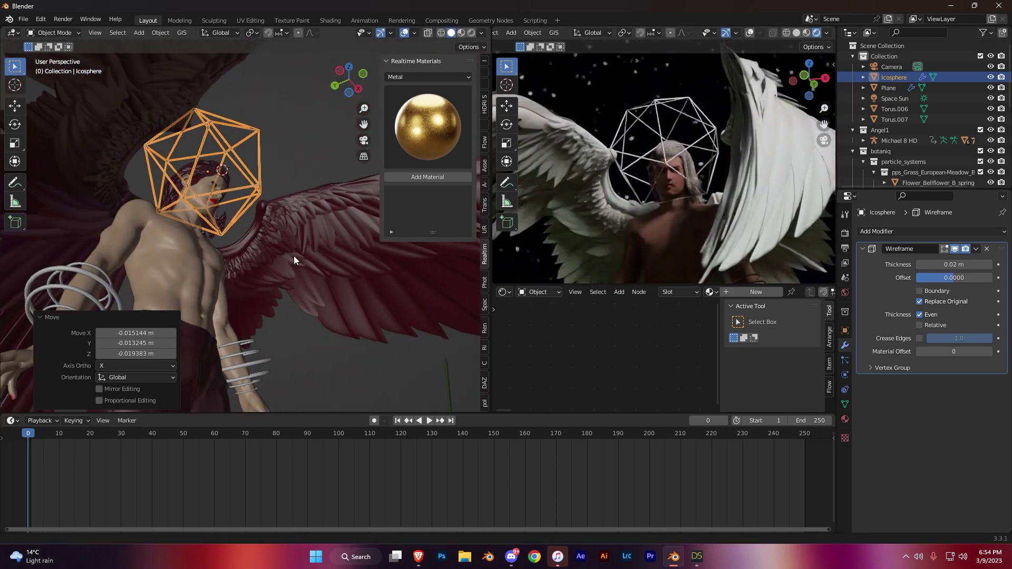
click(439, 77)
click(422, 80)
Step: Apply the glowing green Abstract > Light 1 material to the cage
click(416, 135)
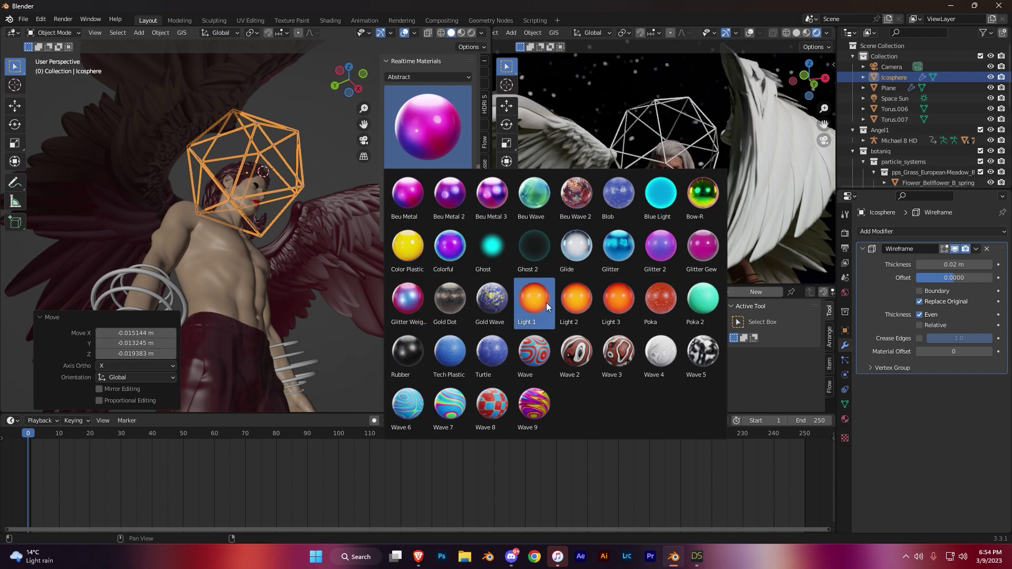
click(546, 302)
scroll(689, 229, up, 3)
scroll(551, 318, up, 4)
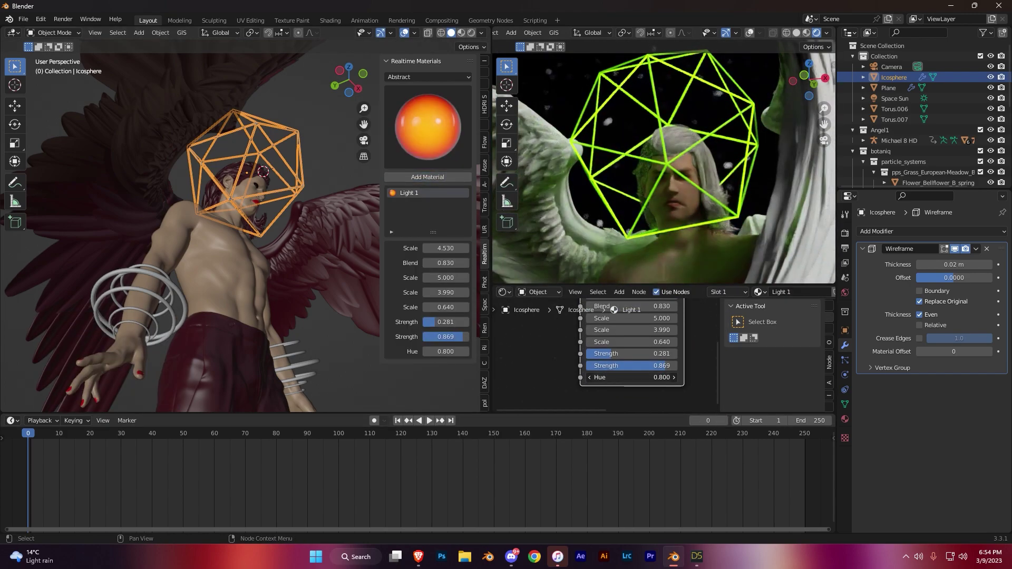
scroll(710, 227, down, 5)
scroll(688, 184, up, 3)
scroll(688, 185, up, 2)
Step: Flatten the cage along its local Z axis and lower it slightly
key(s)
key(z)
key(z)
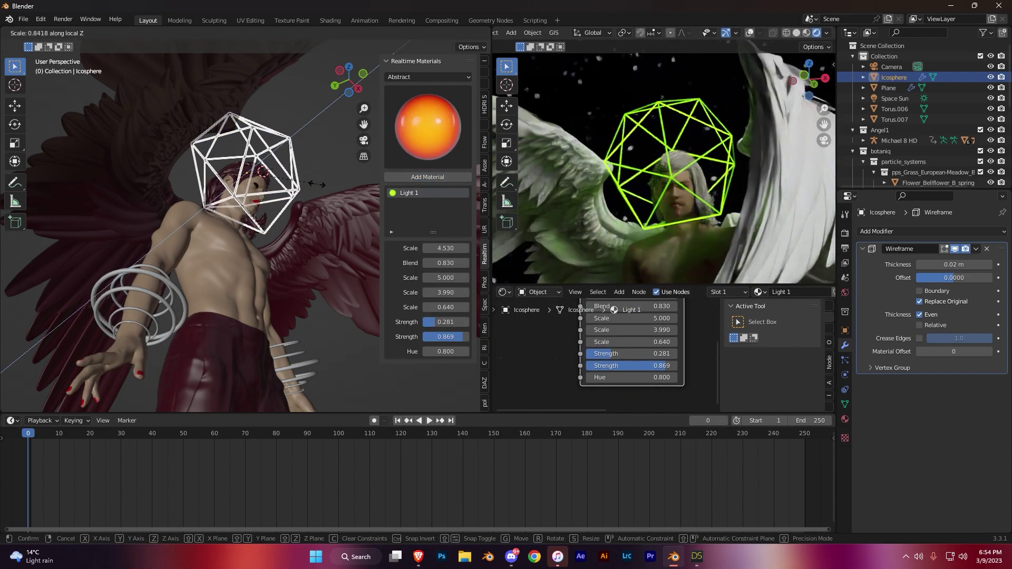
click(295, 182)
key(g)
key(z)
key(z)
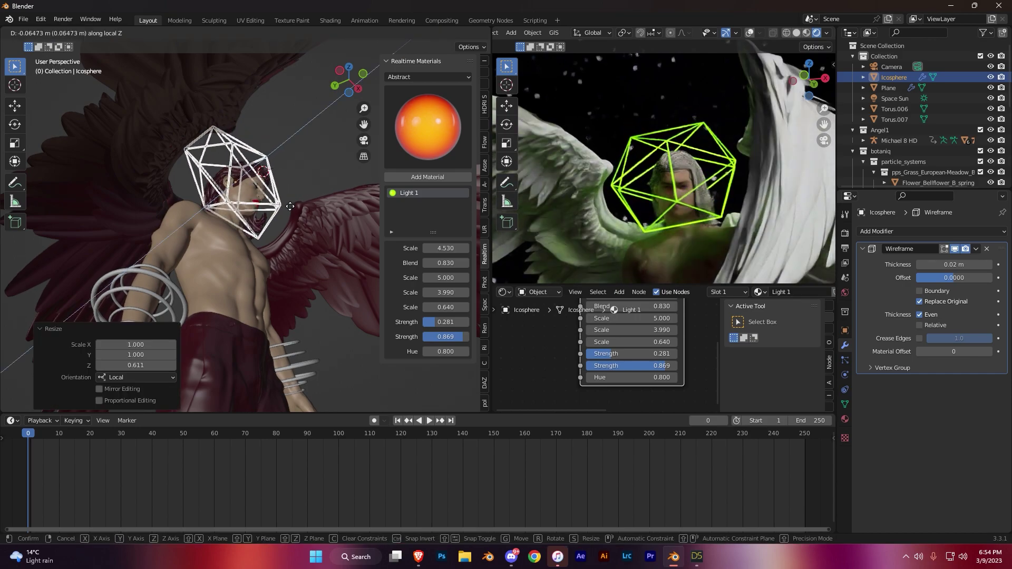
click(289, 206)
scroll(664, 174, up, 2)
Step: Thicken the cage's wireframe to 0.04 m
drag(963, 264, 981, 265)
scroll(628, 218, up, 2)
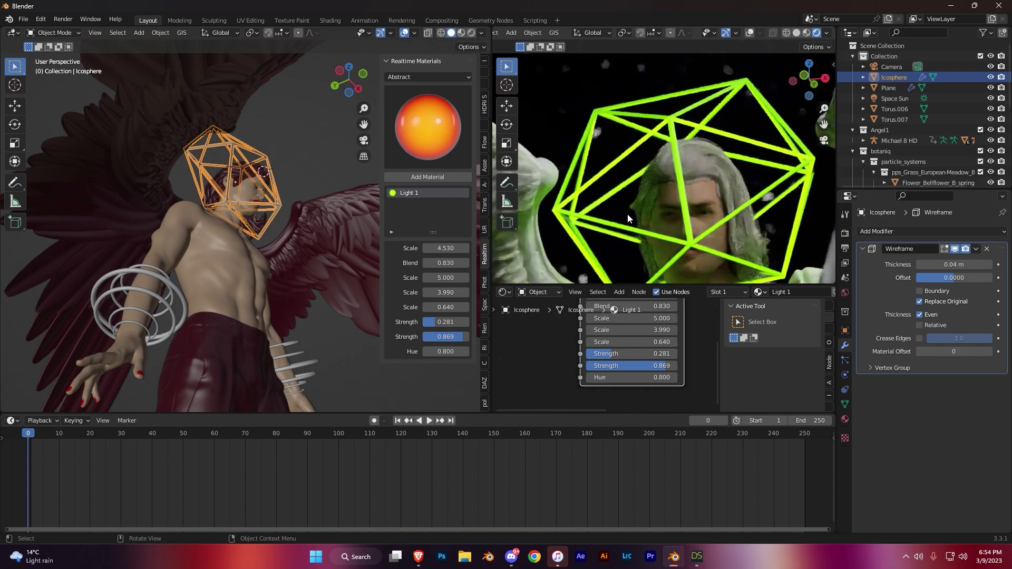
scroll(628, 218, down, 3)
scroll(190, 214, down, 6)
scroll(669, 179, down, 2)
scroll(668, 181, up, 6)
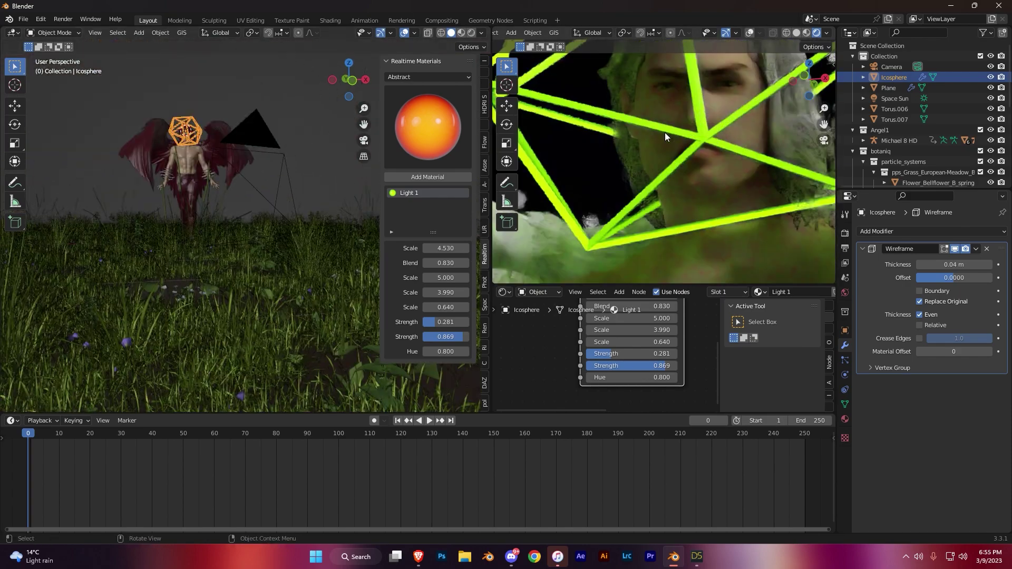
scroll(665, 132, down, 5)
scroll(185, 158, up, 6)
Step: Try and undo subdivision smoothing, then render from the scene camera with F12
key(ctrl+1)
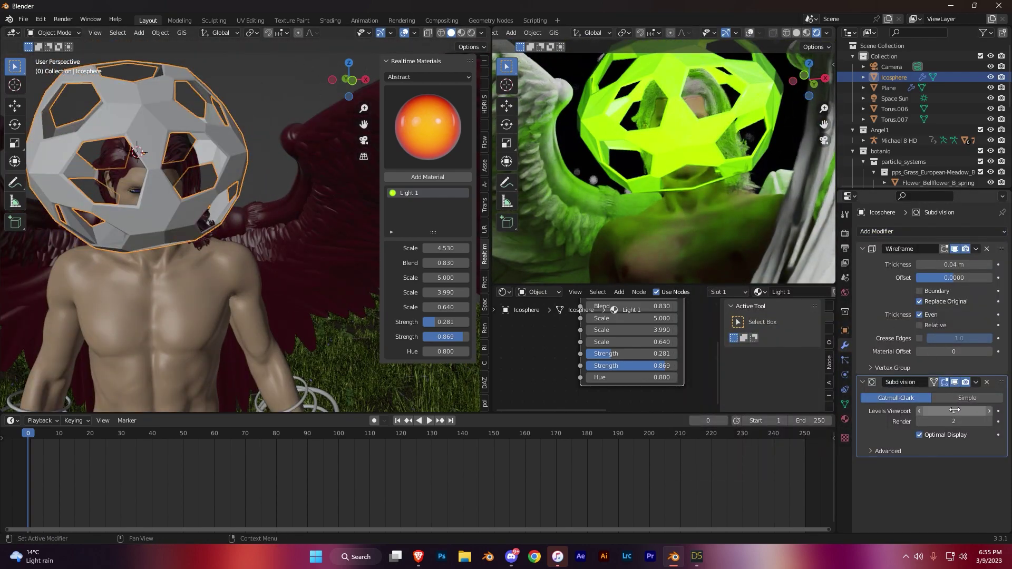
key(ctrl+z)
key(KP_0)
key(F12)
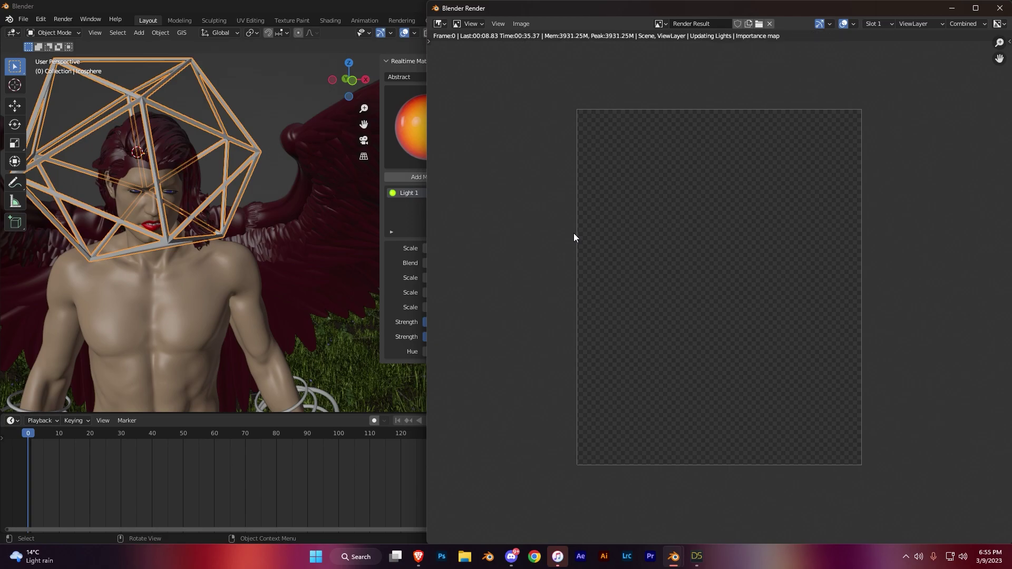
Step: Stop the render early and save the image via Image > Save As
key(Escape)
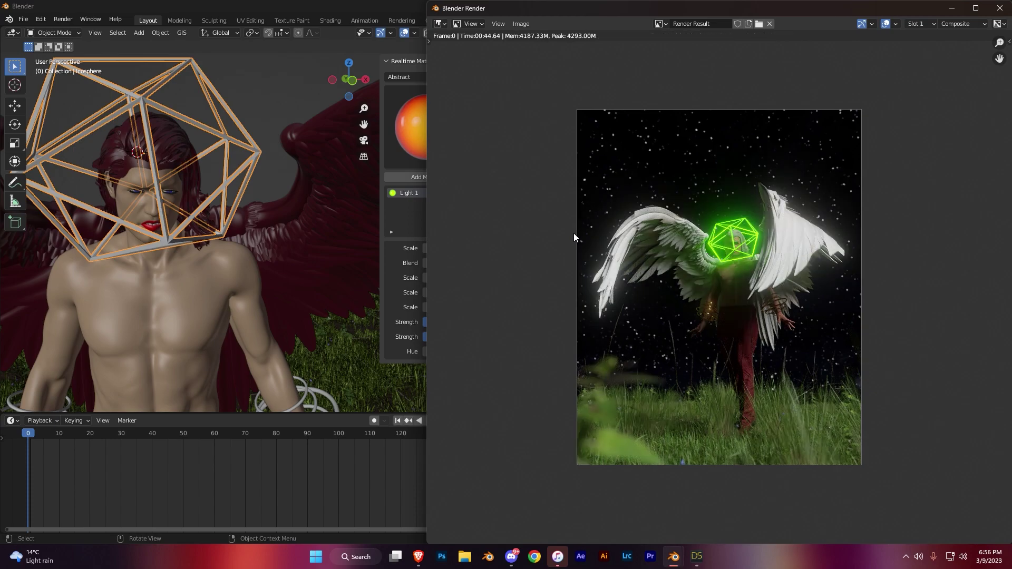
scroll(733, 311, up, 3)
scroll(689, 292, down, 1)
scroll(689, 292, down, 1)
click(521, 23)
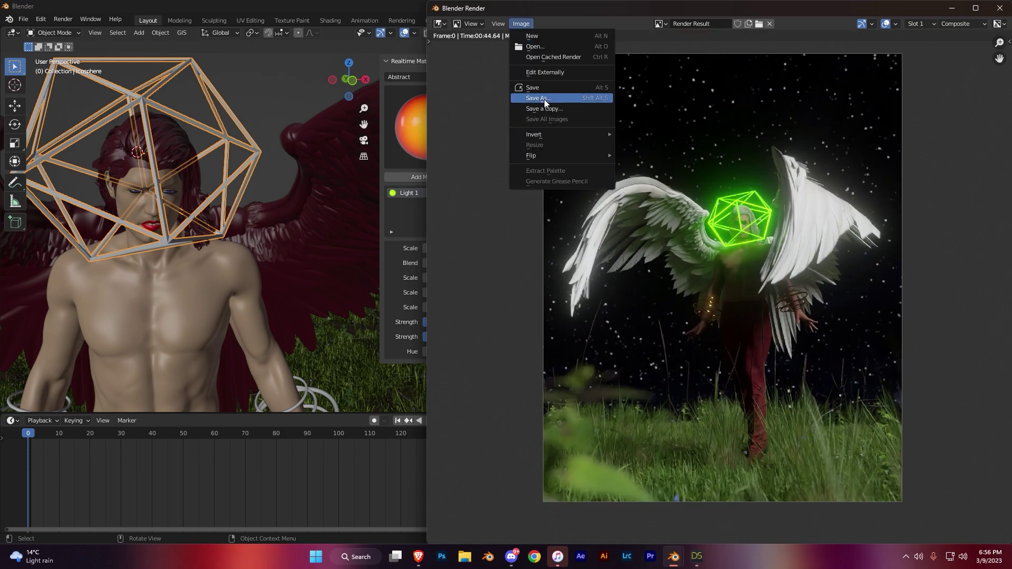
click(546, 99)
key(Return)
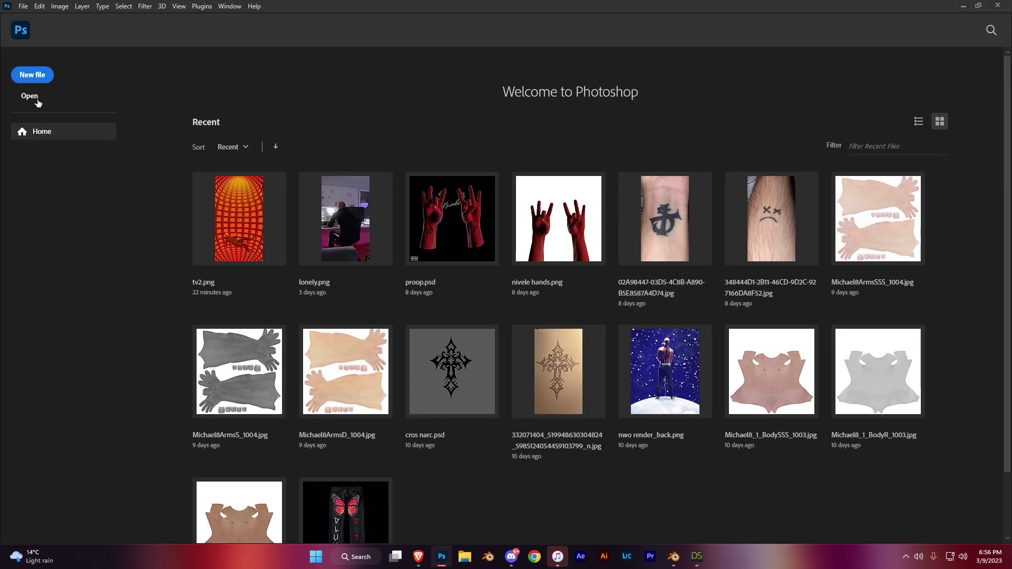
Step: Open angel1 from the Desktop and duplicate its layer as Layer 1 copy
click(38, 98)
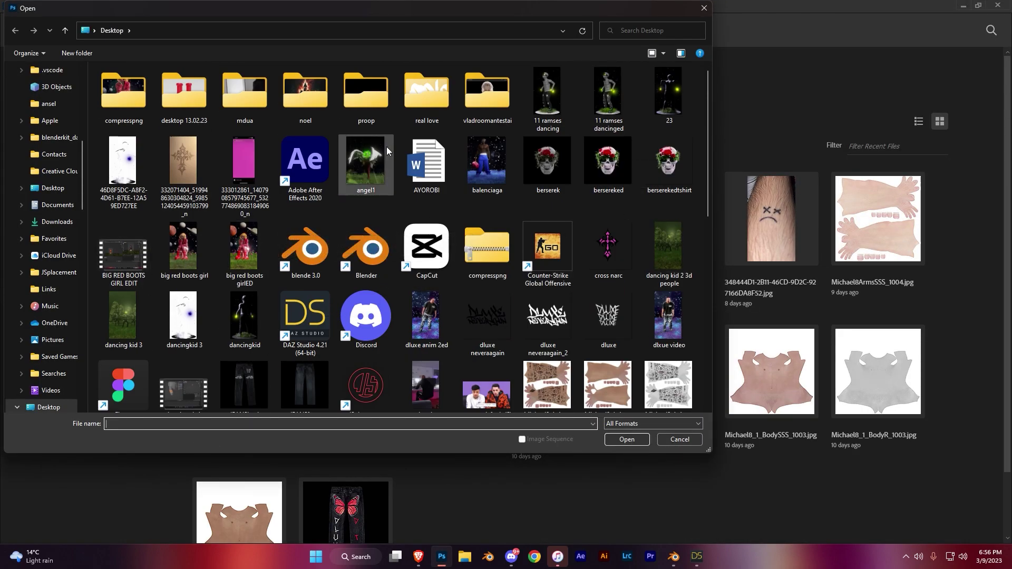
double_click(369, 158)
key(ctrl+j)
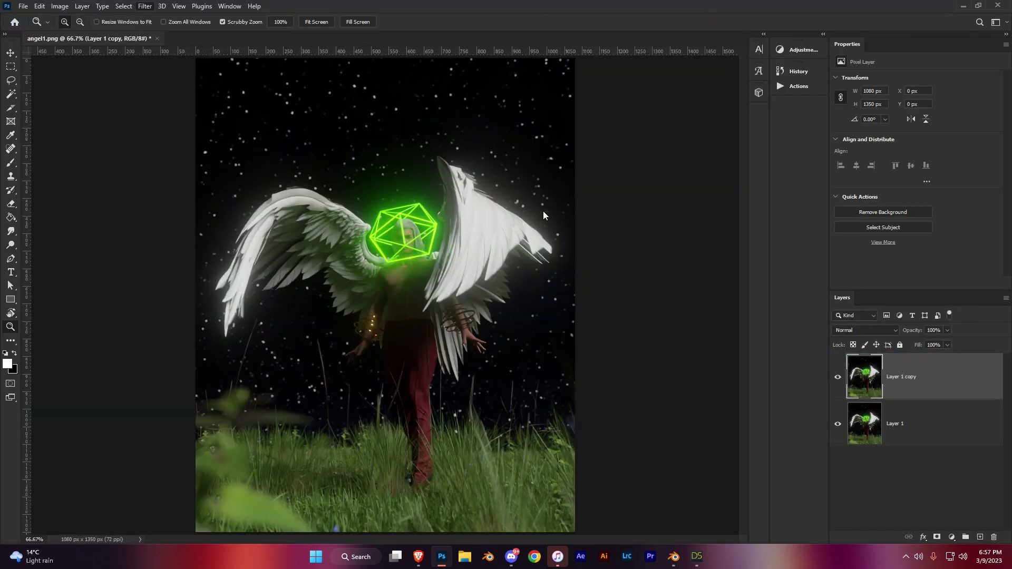
Step: In Camera Raw, set exposure +0.50, contrast +40, blacks -34, and boost texture and clarity to +14
key(ctrl+shift+a)
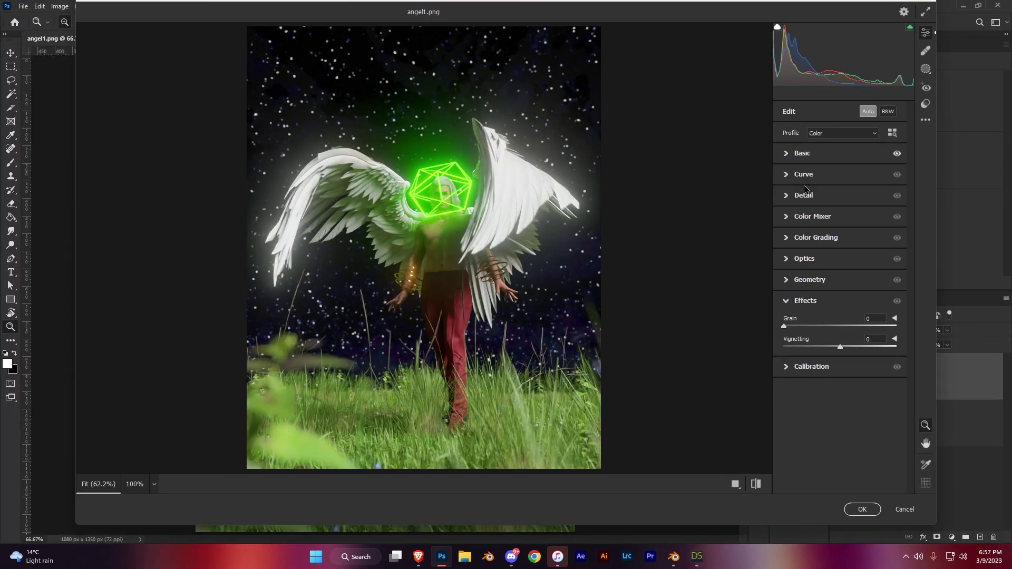
mouse_move(840, 237)
mouse_down()
mouse_move(863, 252)
mouse_move(833, 268)
mouse_up()
drag(840, 316, 821, 316)
mouse_move(840, 374)
mouse_down()
mouse_move(867, 358)
mouse_move(847, 358)
mouse_up()
drag(855, 374, 846, 373)
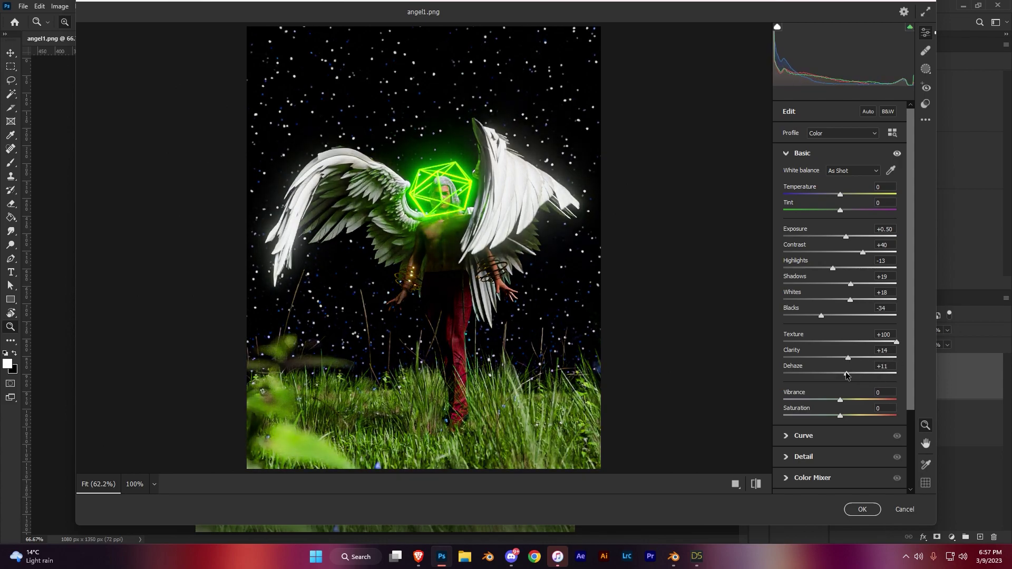
Step: Add grain 20 in the Effects panel and apply the Camera Raw grade to Layer 1 copy
scroll(484, 380, up, 1)
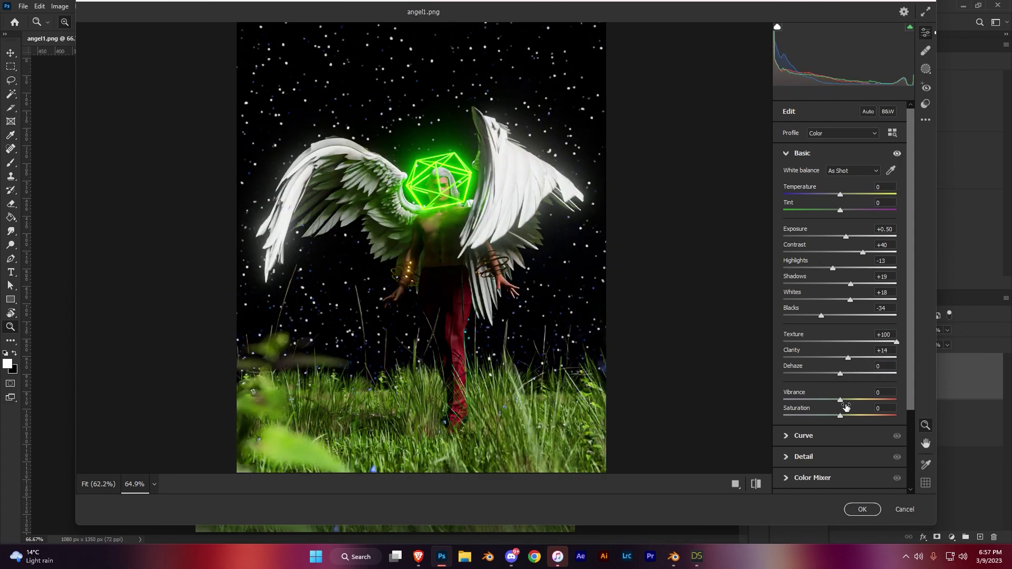
scroll(872, 408, down, 3)
click(823, 458)
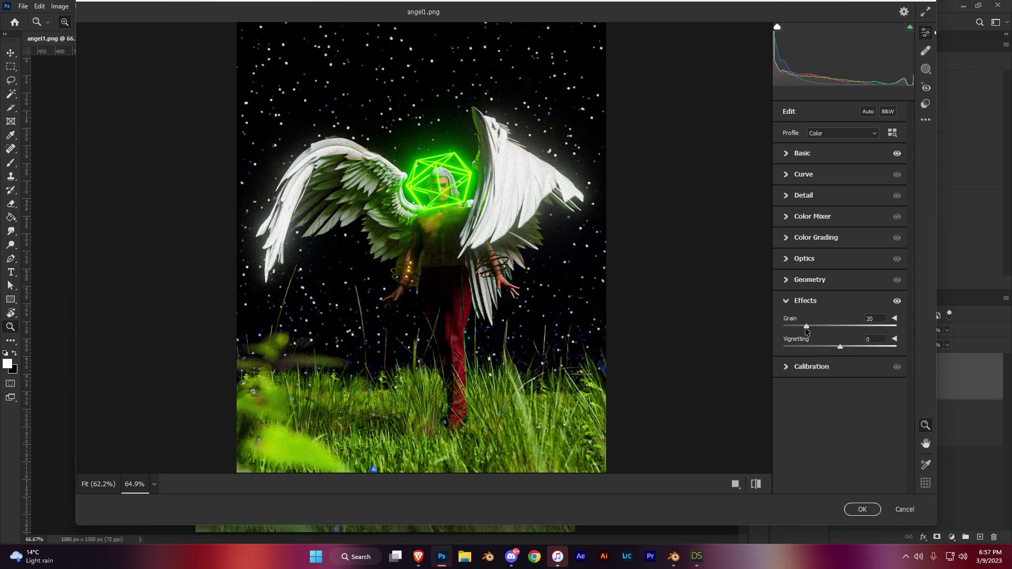
click(863, 509)
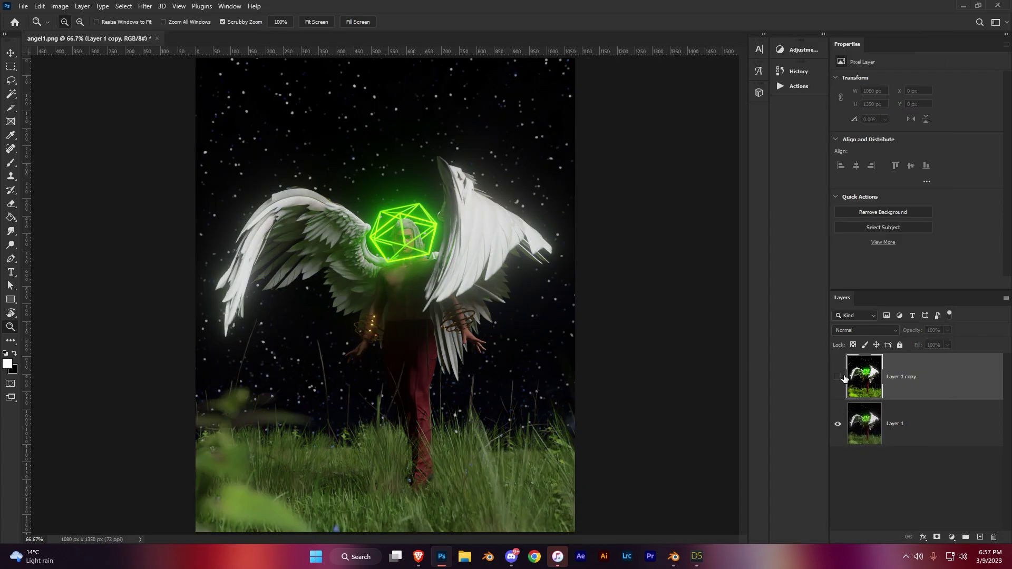
Step: Add a 50-300mm Zoom lens flare at 100% brightness near the angel's hand
click(401, 343)
click(145, 6)
mouse_move(155, 191)
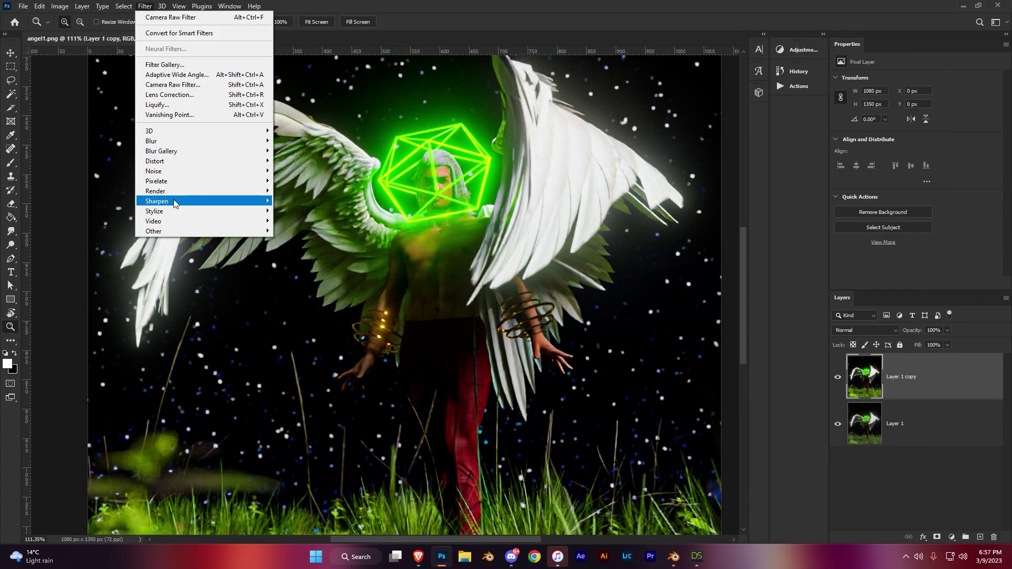
click(317, 254)
click(464, 199)
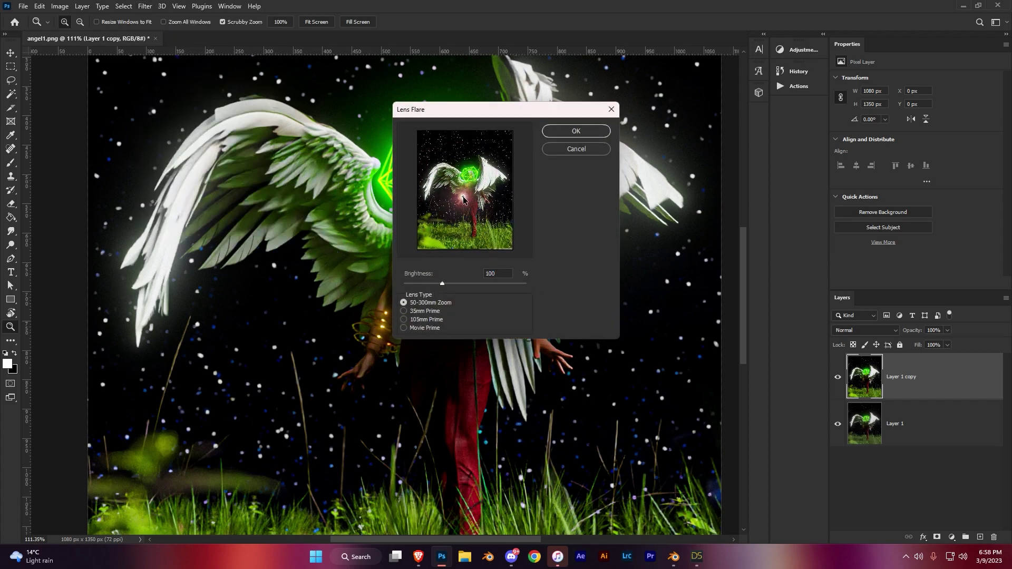
key(Return)
key(ctrl+0)
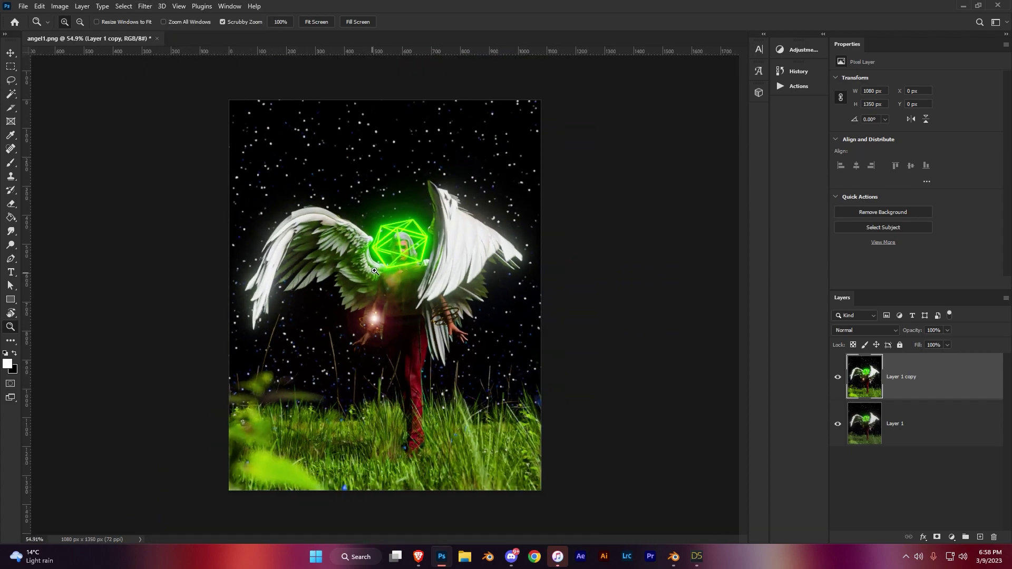